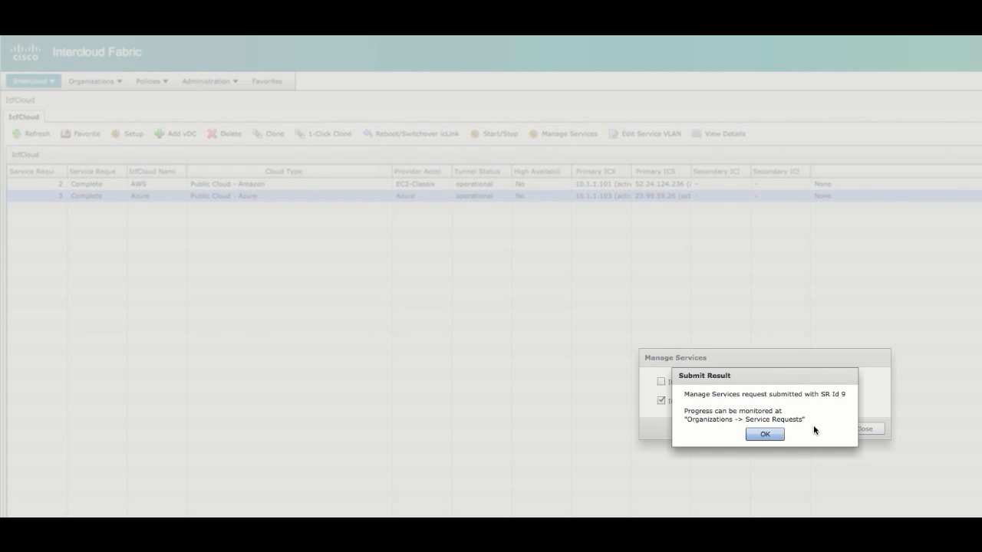
# Step: Dismiss the Submit Result confirmation for the Azure Manage Services request 9
pyautogui.click(765, 435)
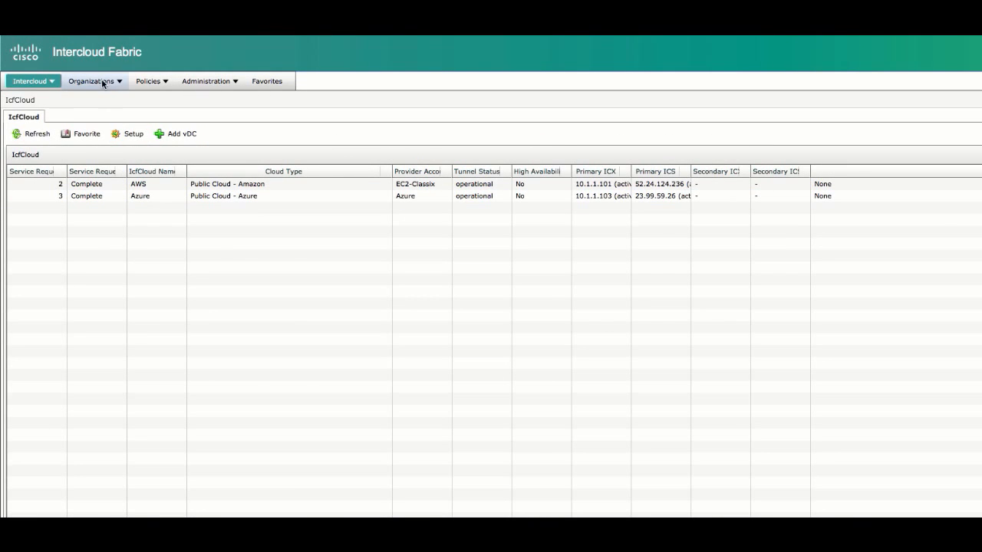
# Step: Open service request 9 from all user groups and verify its workflow status shows it completed
pyautogui.click(102, 82)
pyautogui.click(117, 98)
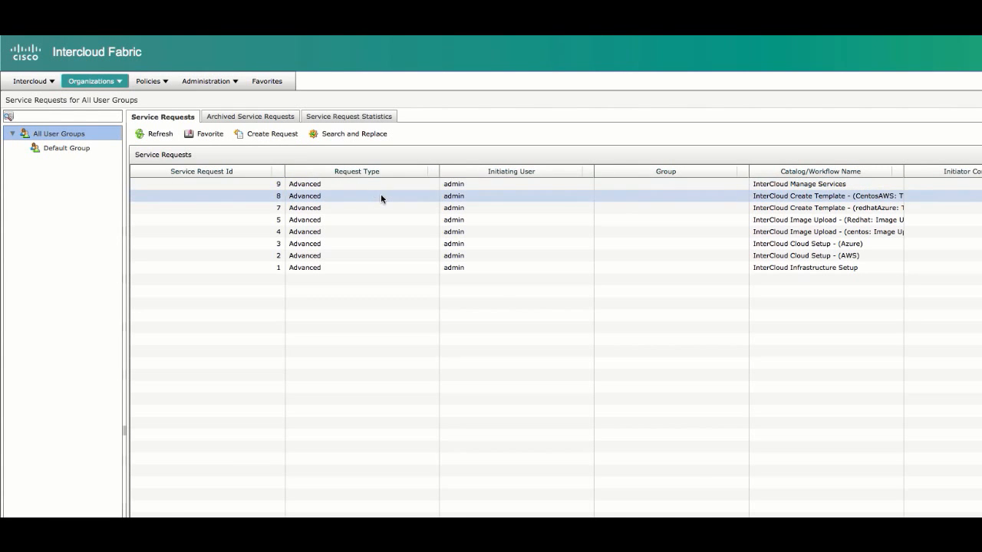
pyautogui.doubleClick(426, 187)
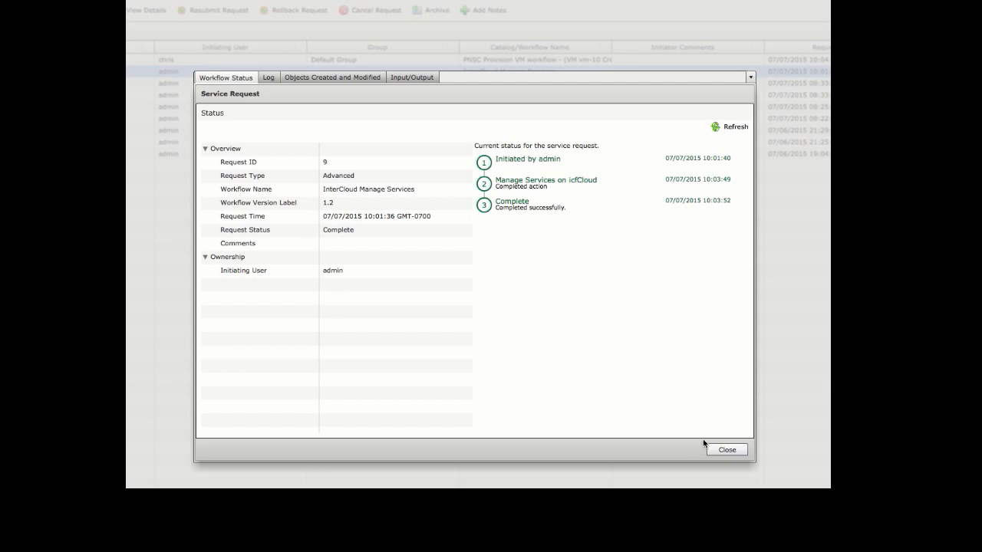
pyautogui.click(717, 454)
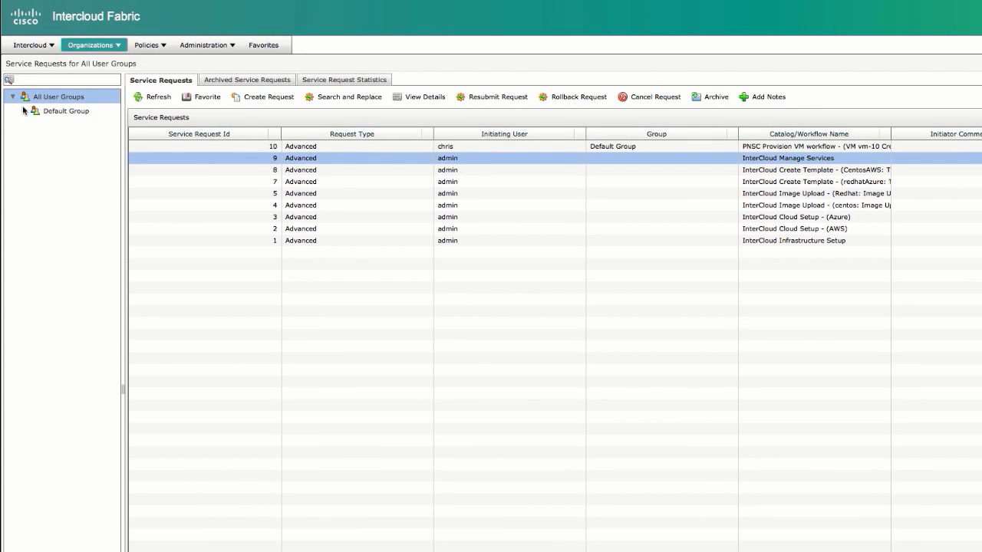
# Step: Show the Port Profile list for all clouds and select the vlan6 profile
pyautogui.click(37, 46)
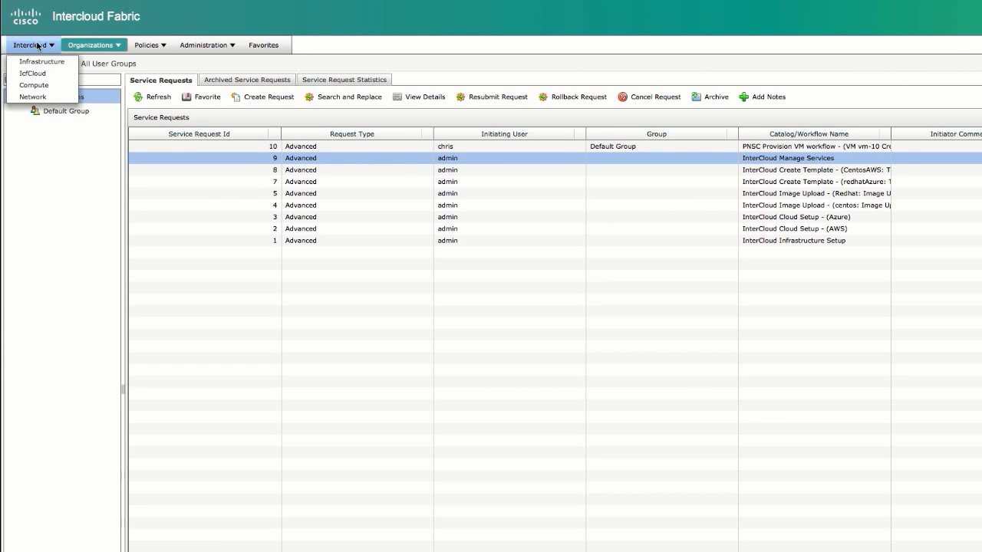
pyautogui.click(32, 97)
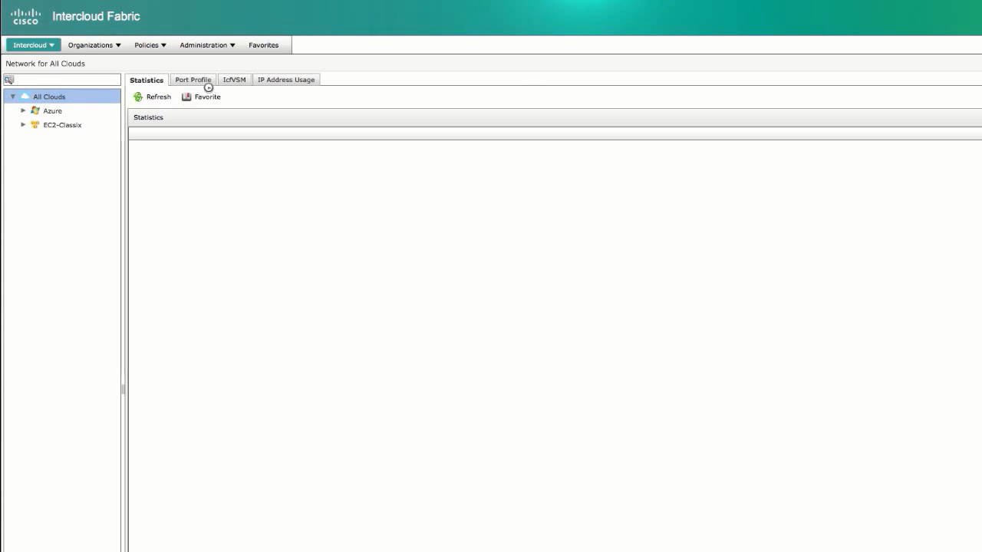
pyautogui.click(203, 80)
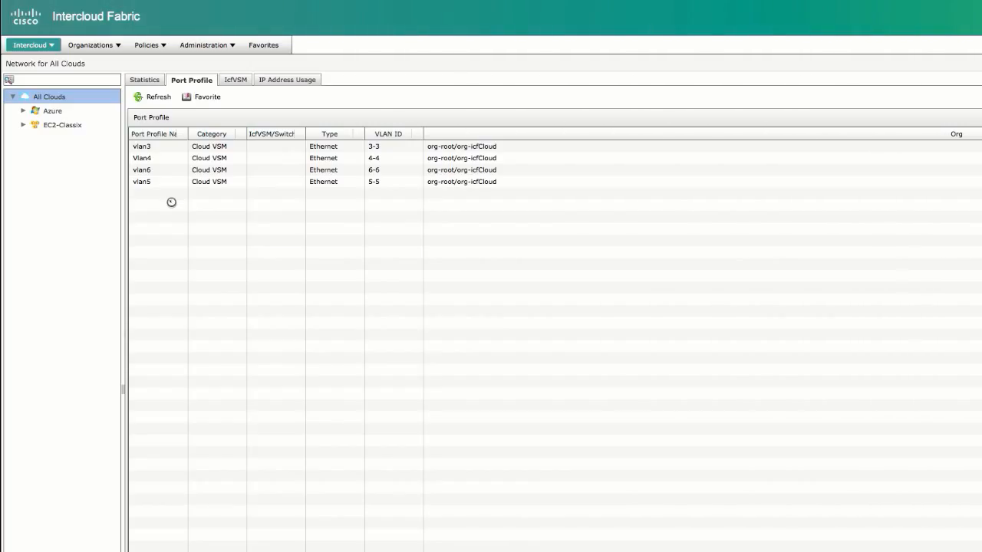
pyautogui.click(148, 169)
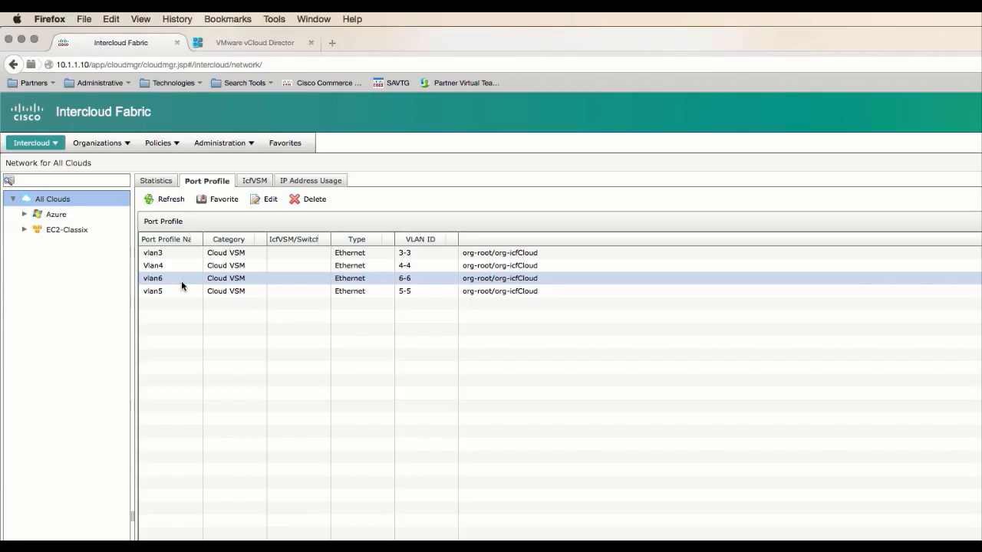
# Step: From the Infrastructure page, launch PNSC to reach its 10.1.1.9 login page
pyautogui.click(181, 281)
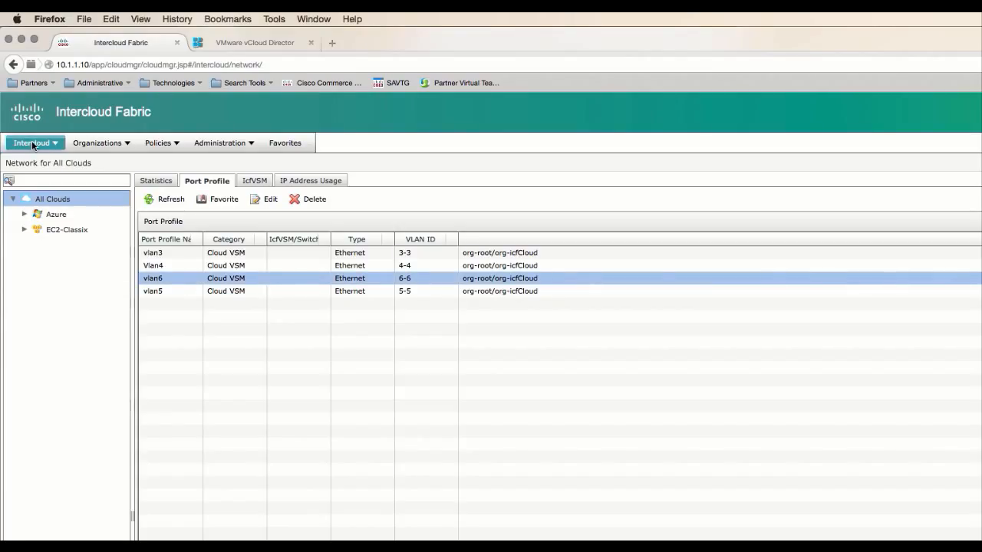
pyautogui.click(32, 142)
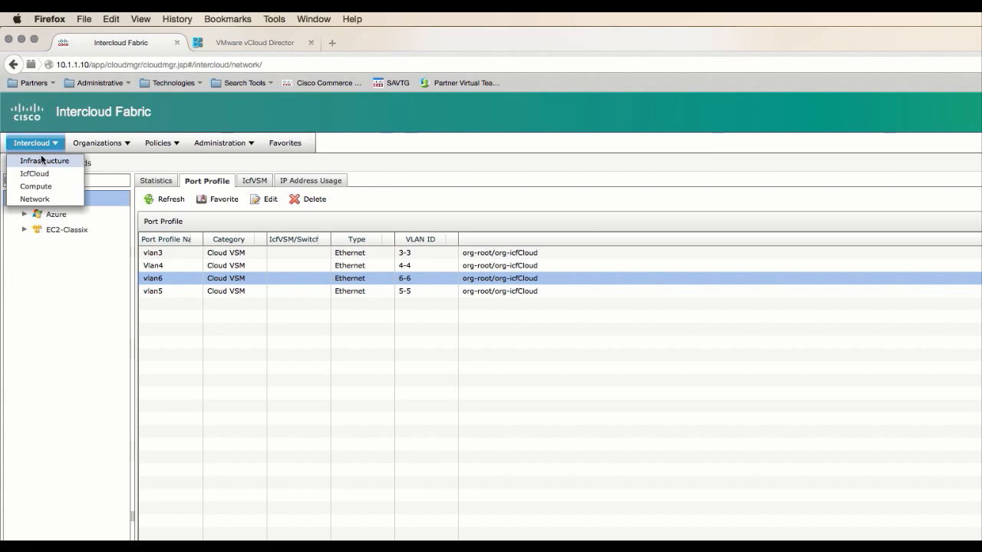
pyautogui.click(42, 160)
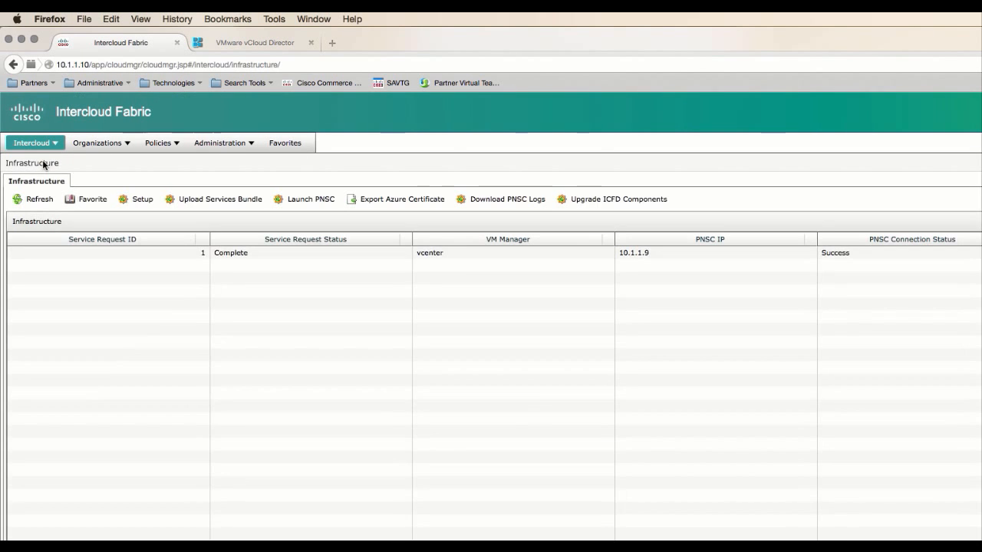
pyautogui.click(311, 199)
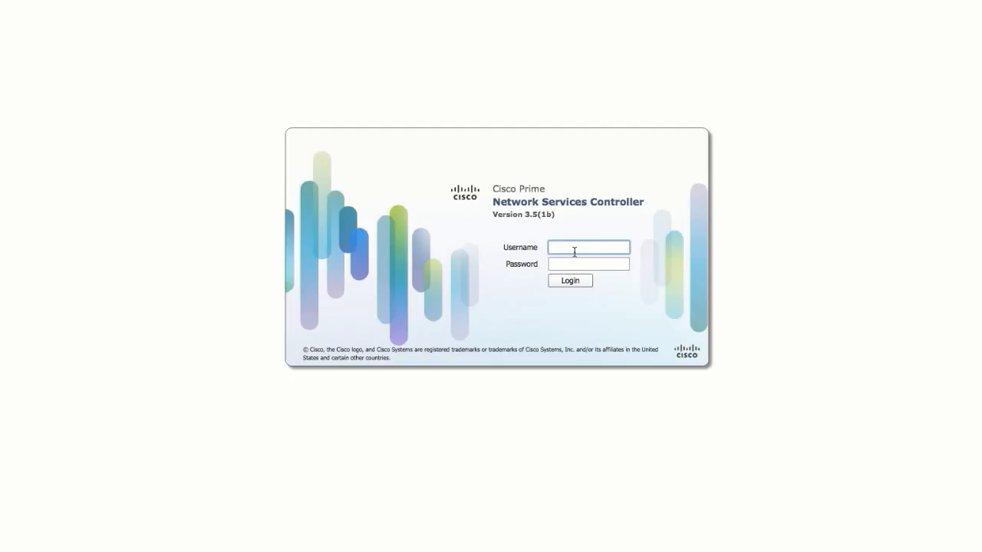
# Step: Log in to PNSC as admin with the account password and switch to Resource Management
pyautogui.write('admin')
pyautogui.press('Tab')
pyautogui.write('******')
pyautogui.press('Return')
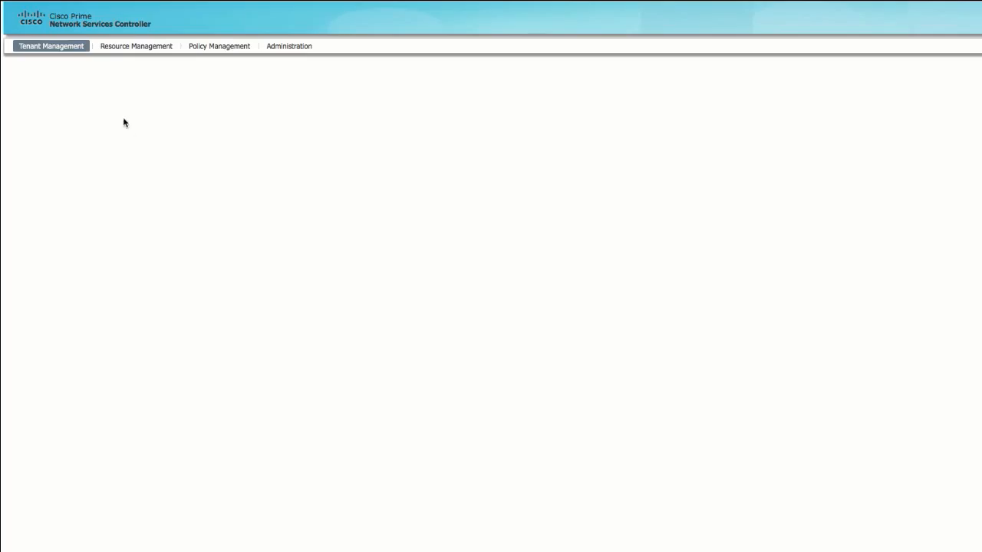
pyautogui.click(123, 48)
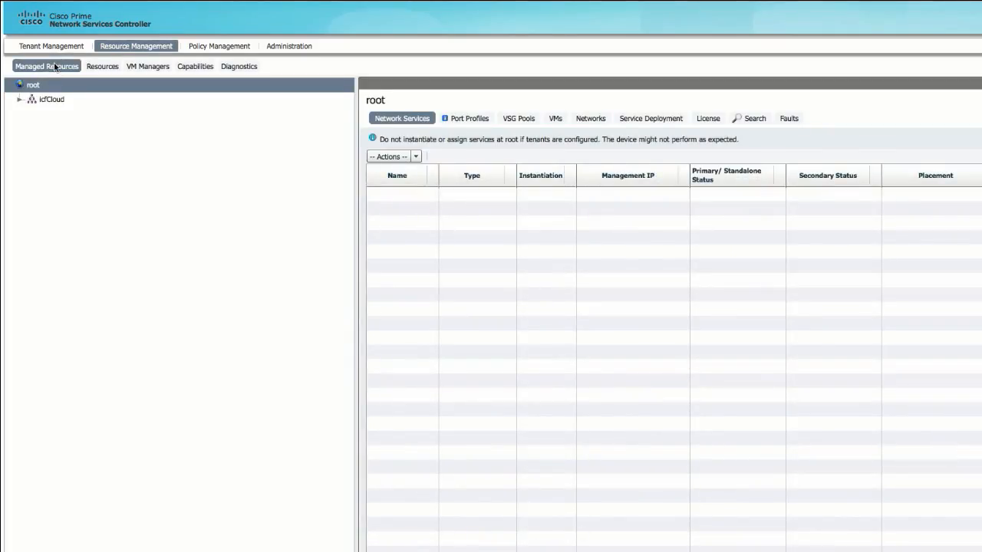
# Step: Edit the Azure-iclink edge router under icfCloud and view its empty Network Interfaces list
pyautogui.click(21, 104)
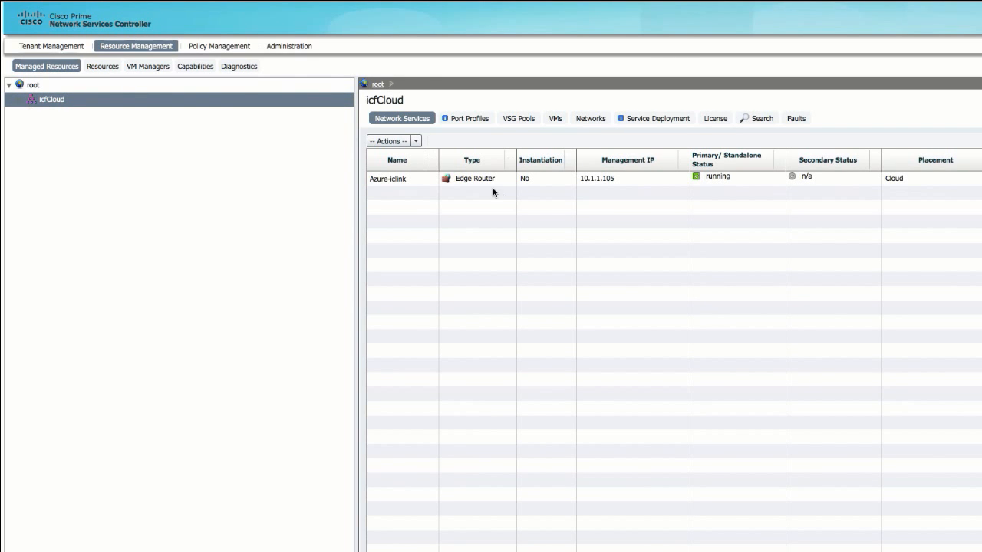
pyautogui.click(481, 181)
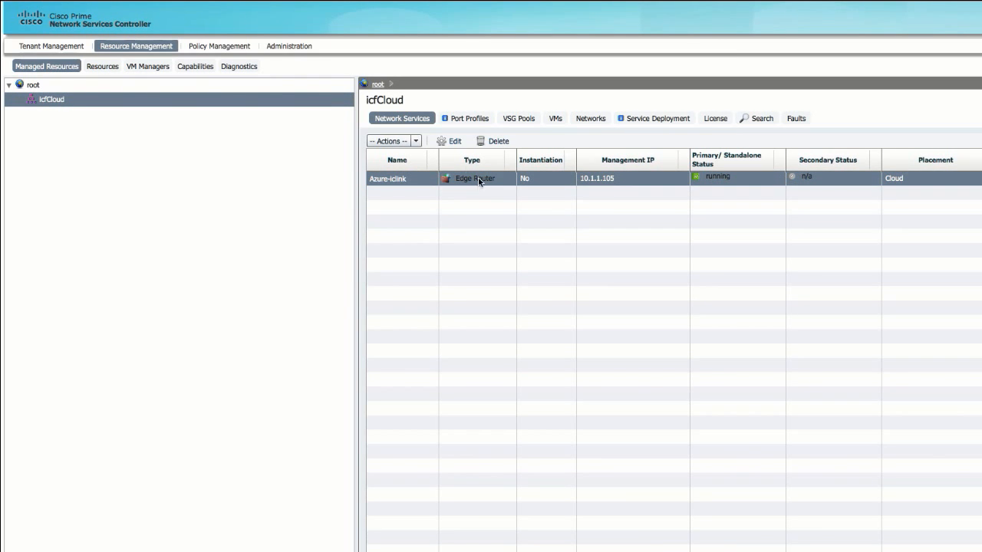
pyautogui.click(455, 143)
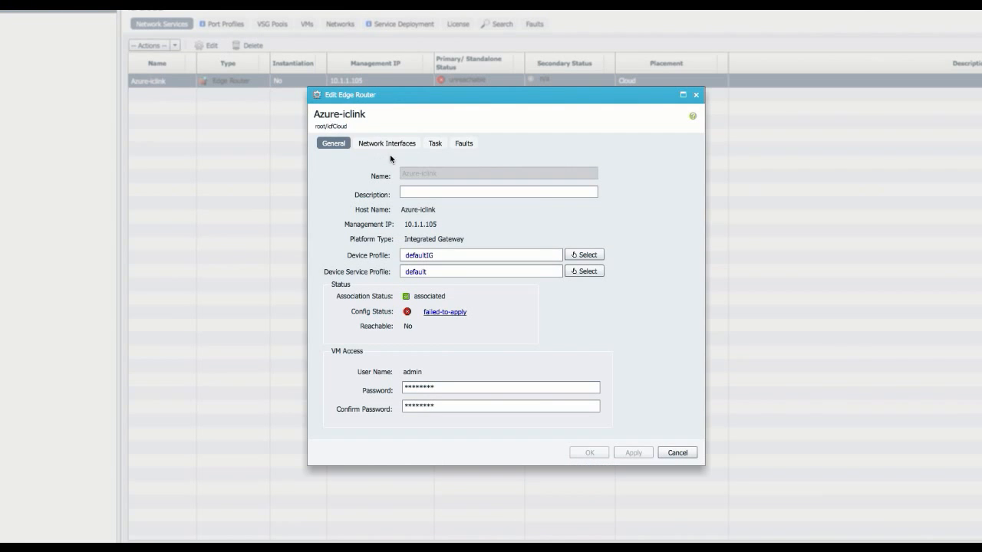
pyautogui.click(391, 148)
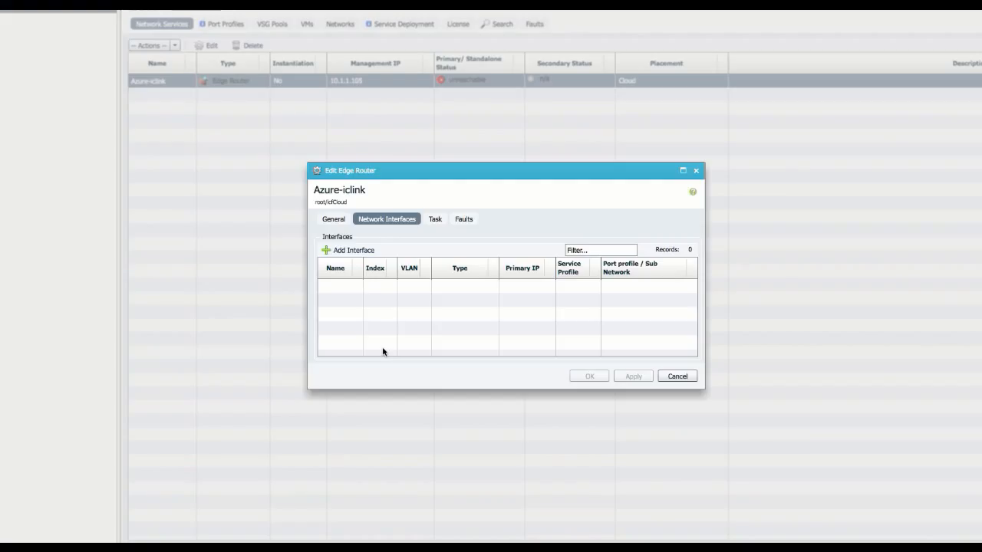
# Step: Add a Public Cloud interface named Public to Azure-iclink and apply it
pyautogui.click(356, 252)
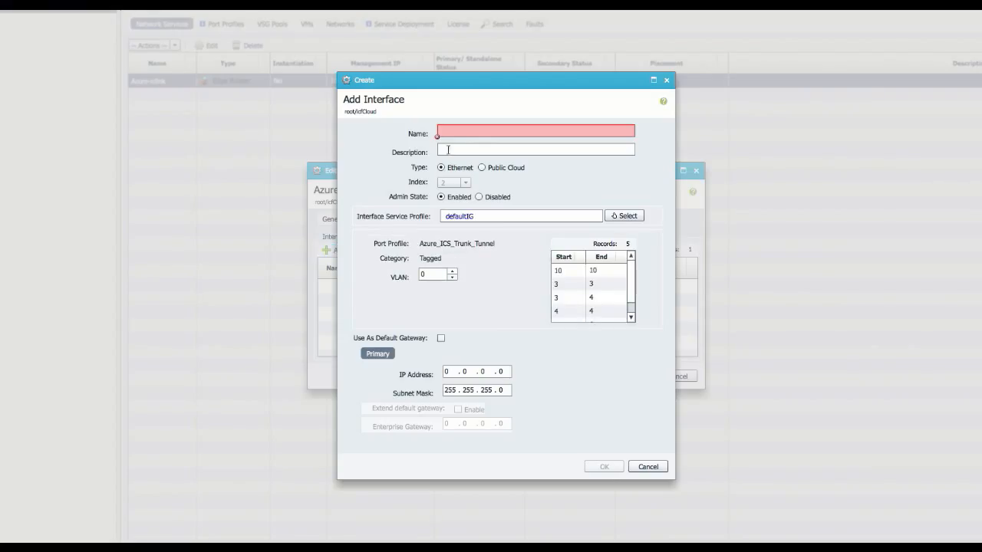
pyautogui.click(456, 130)
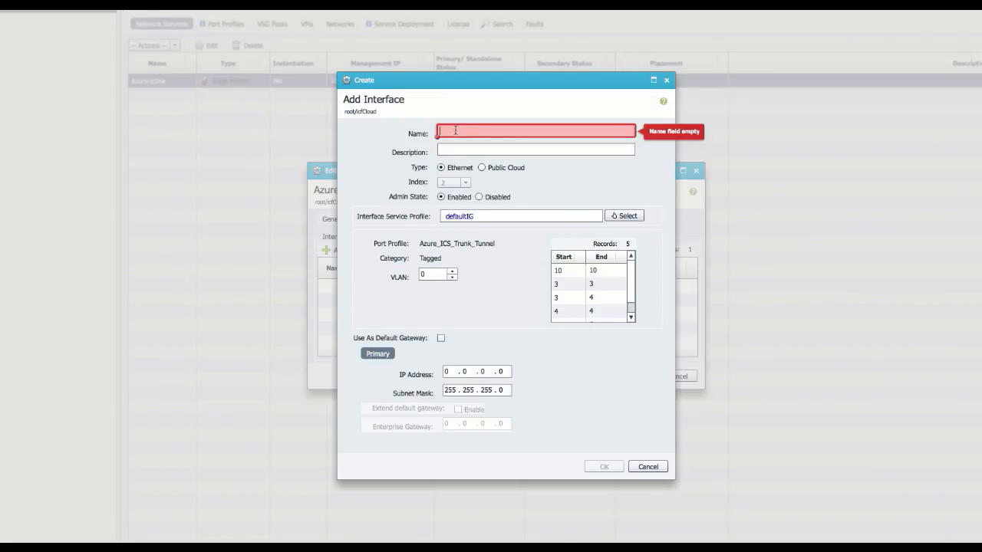
pyautogui.write('Public')
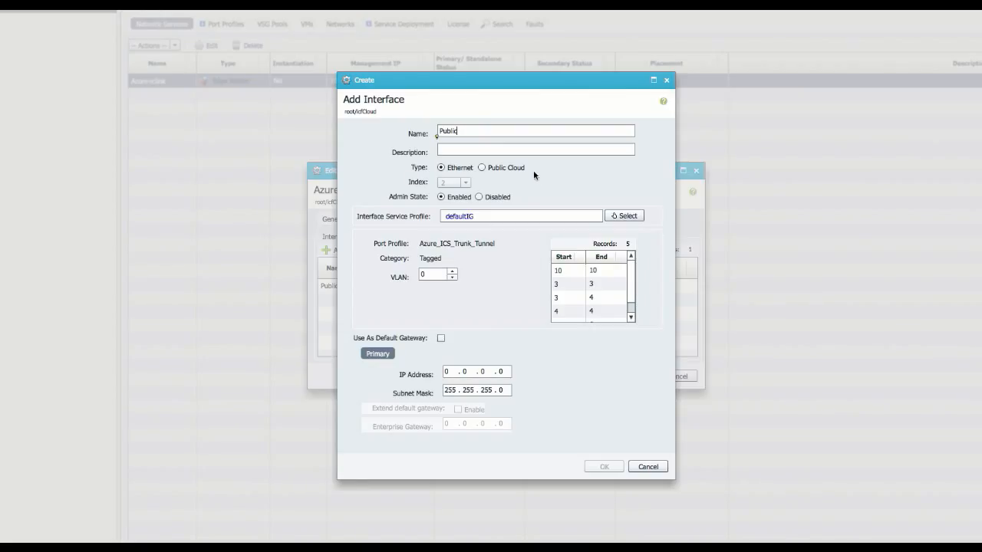
pyautogui.click(482, 168)
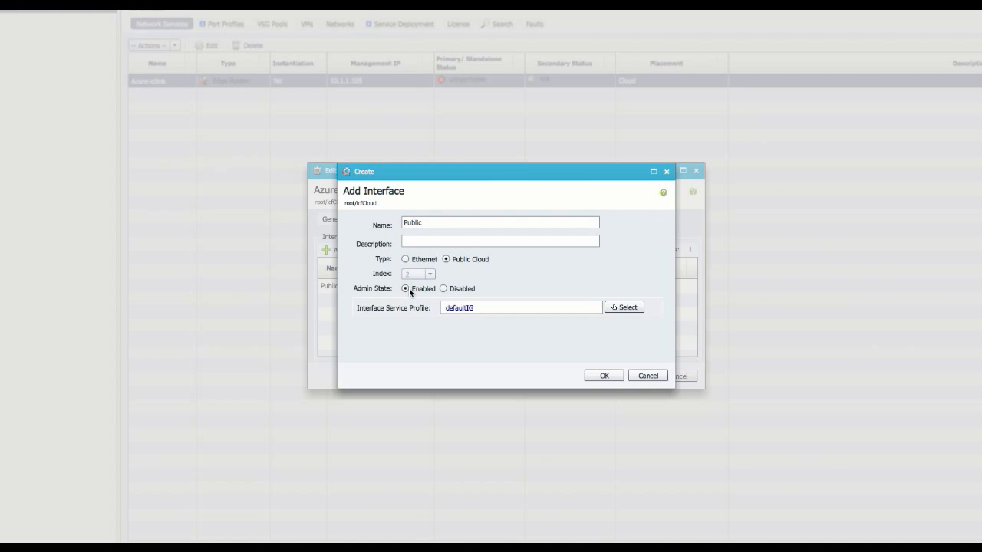
pyautogui.click(603, 376)
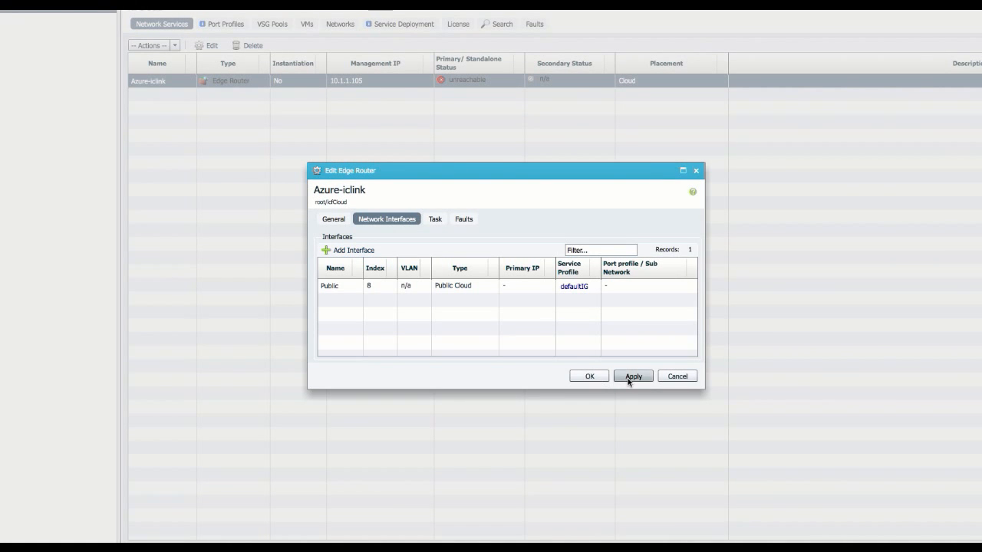
pyautogui.click(630, 377)
# Step: Discard the unfinished Vlan6 interface form and start a fresh Add Interface form
pyautogui.click(353, 251)
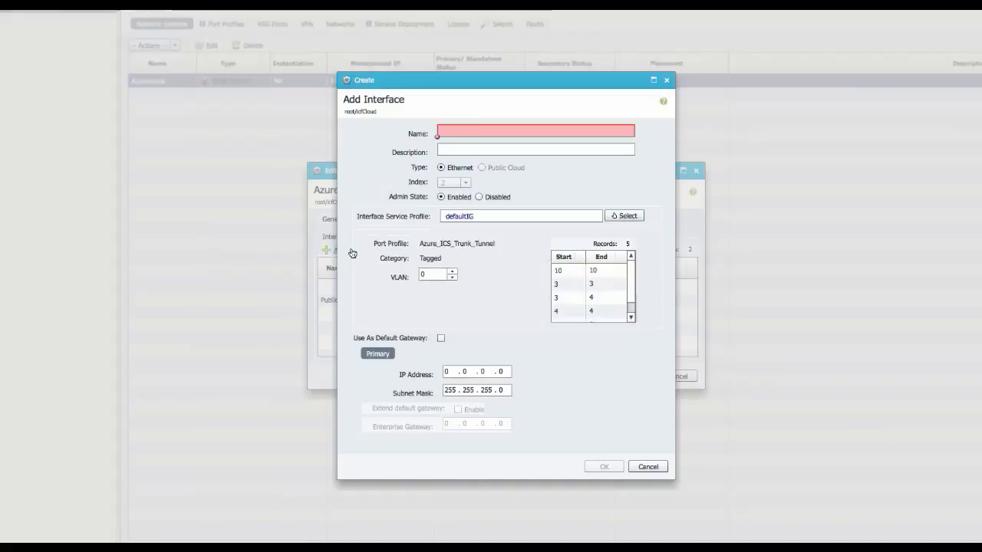
pyautogui.click(477, 130)
pyautogui.write('Vlan6')
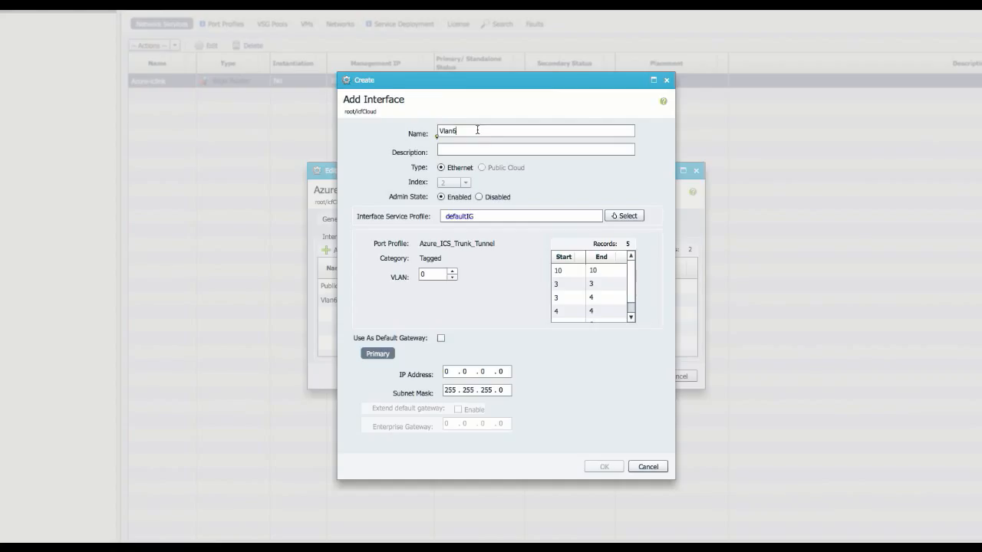
pyautogui.click(650, 466)
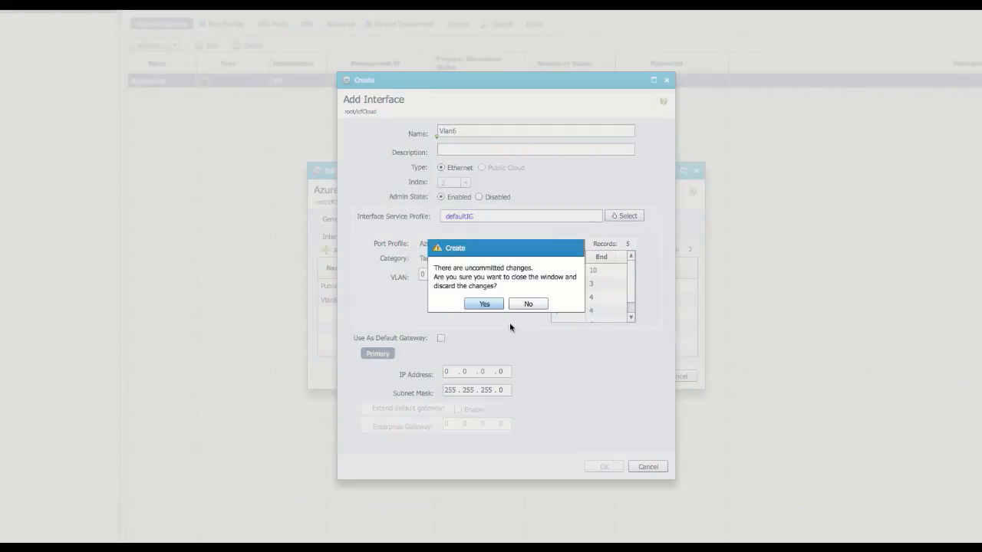
pyautogui.click(492, 304)
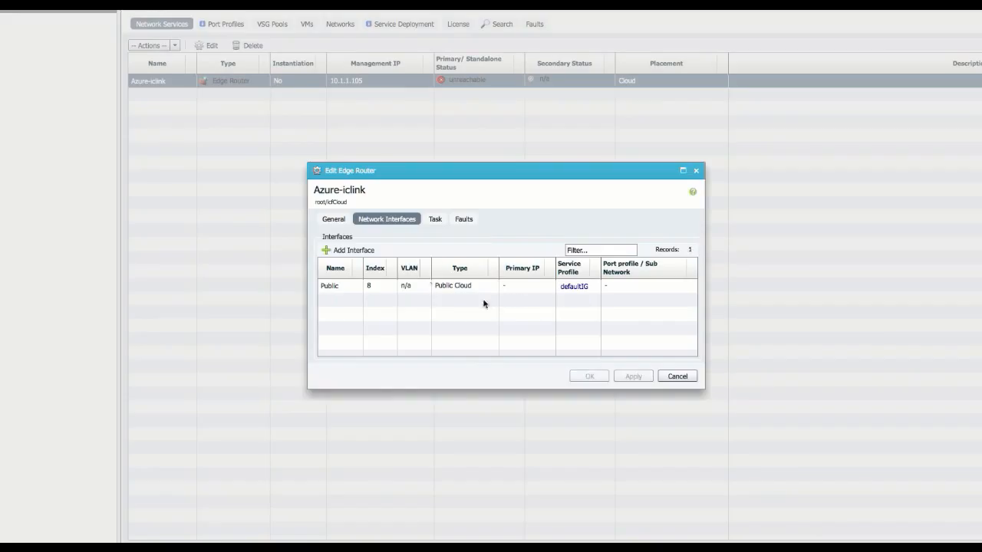
pyautogui.click(351, 252)
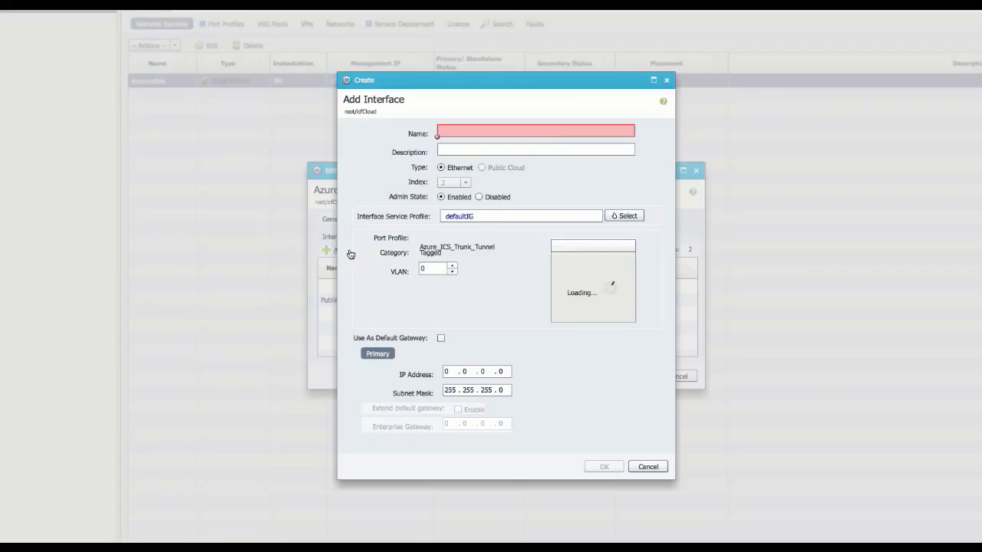
# Step: Name the interface Vlan6 on VLAN 6 and mark it as the default gateway
pyautogui.click(452, 132)
pyautogui.write('Vlan6')
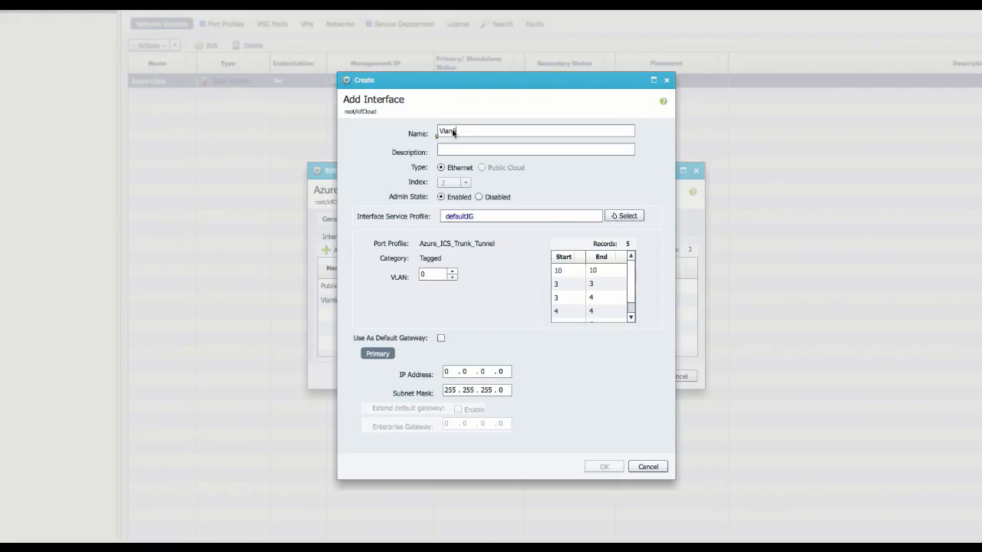
pyautogui.click(431, 274)
pyautogui.write('6')
pyautogui.click(441, 339)
# Step: Give it IP address 10.6.1.1, confirm the interface and apply it to Azure-iclink
pyautogui.click(443, 372)
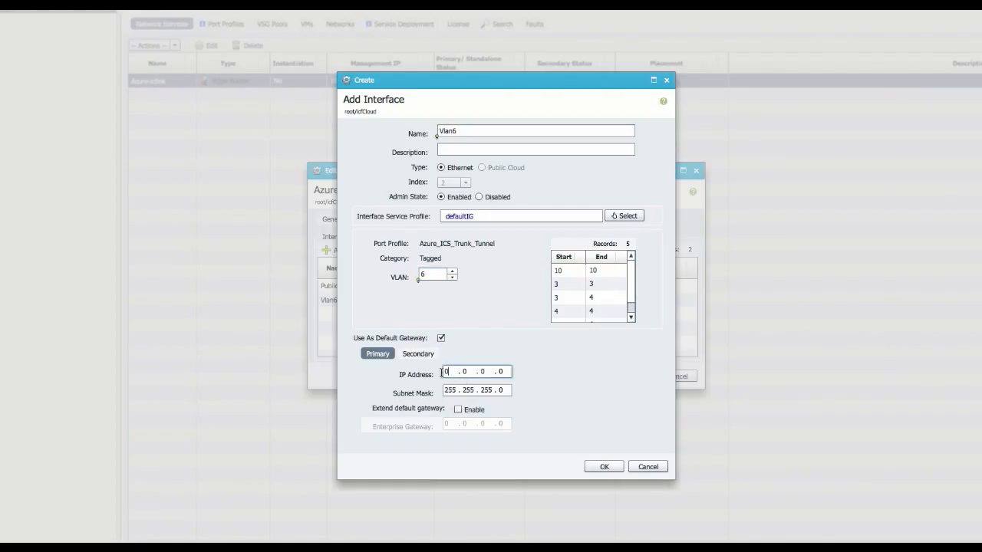
pyautogui.moveTo(442, 373); pyautogui.dragTo(414, 369)
pyautogui.write('10')
pyautogui.press('.')
pyautogui.write('6')
pyautogui.press('.')
pyautogui.write('1')
pyautogui.press('.')
pyautogui.write('1')
pyautogui.click(604, 467)
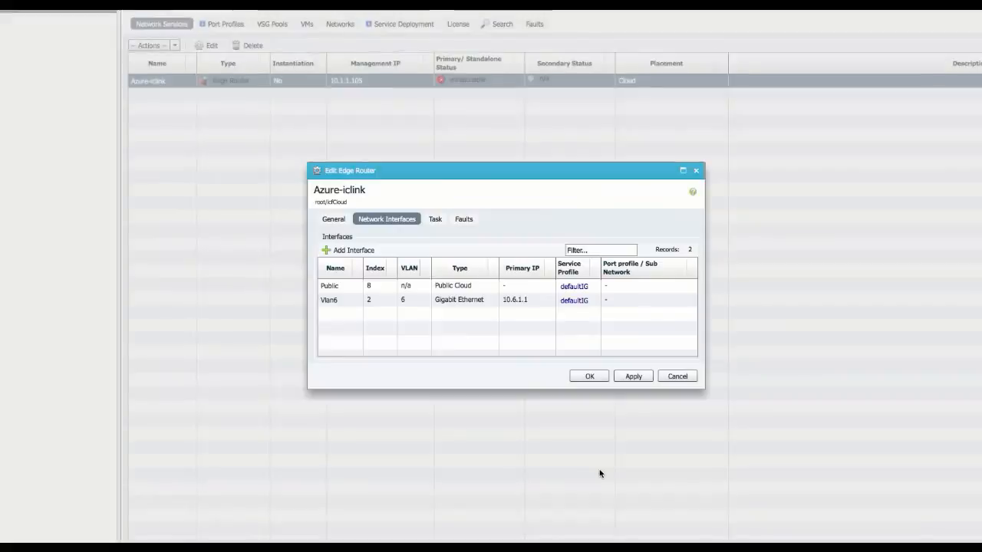
pyautogui.click(639, 377)
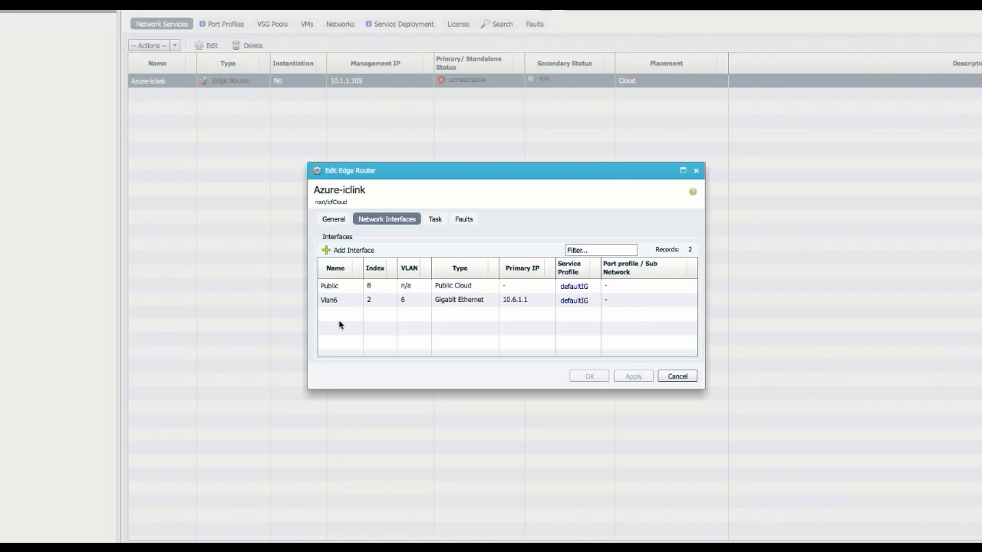
# Step: Add a vlan4 interface on VLAN 4 with IP address 10.4.1.40
pyautogui.click(344, 253)
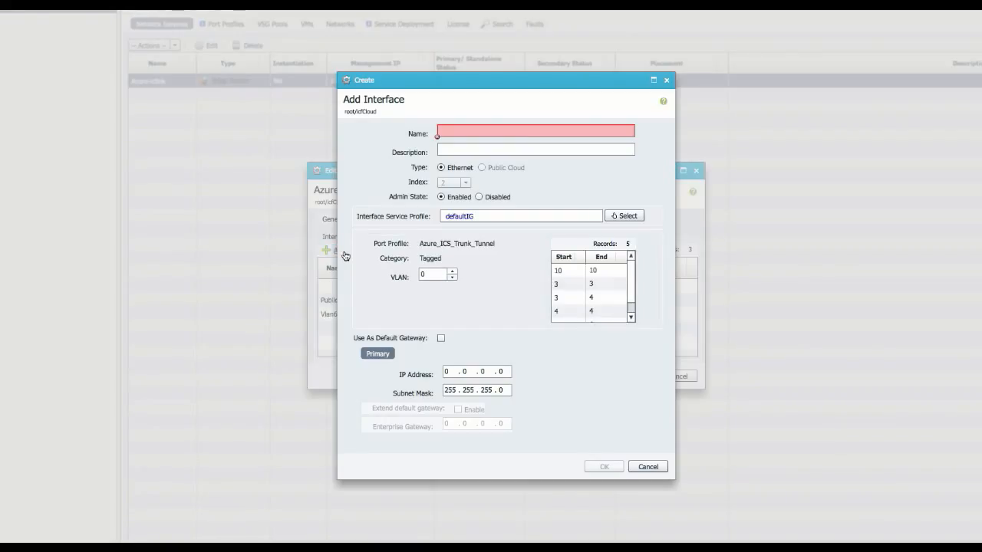
pyautogui.click(449, 133)
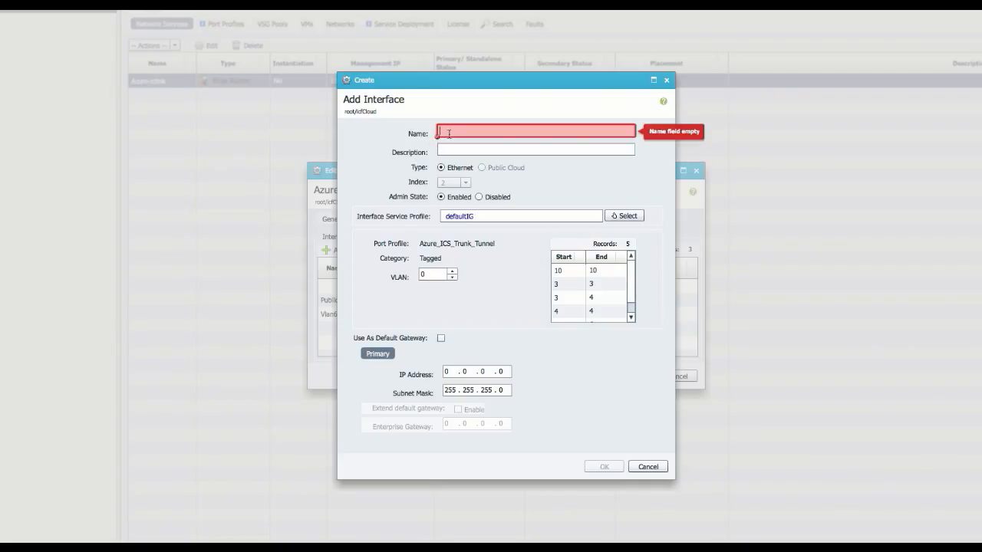
pyautogui.write('vlan')
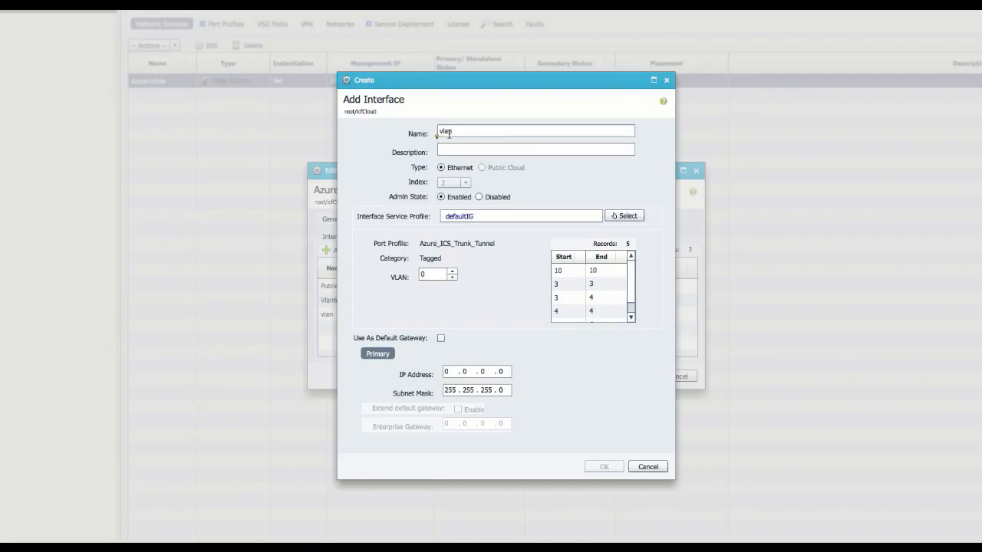
pyautogui.write('4')
pyautogui.click(429, 277)
pyautogui.write('4')
pyautogui.click(453, 373)
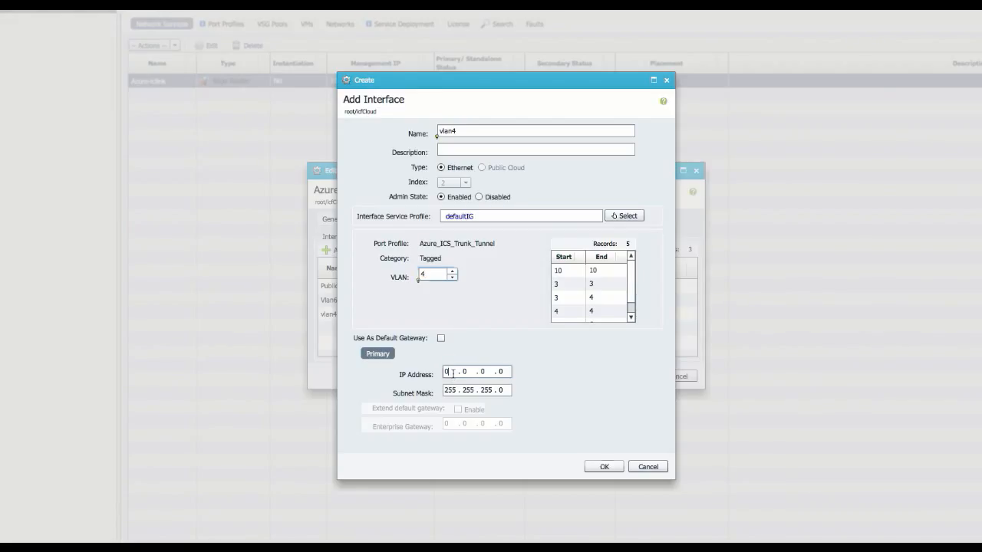
pyautogui.write('1')
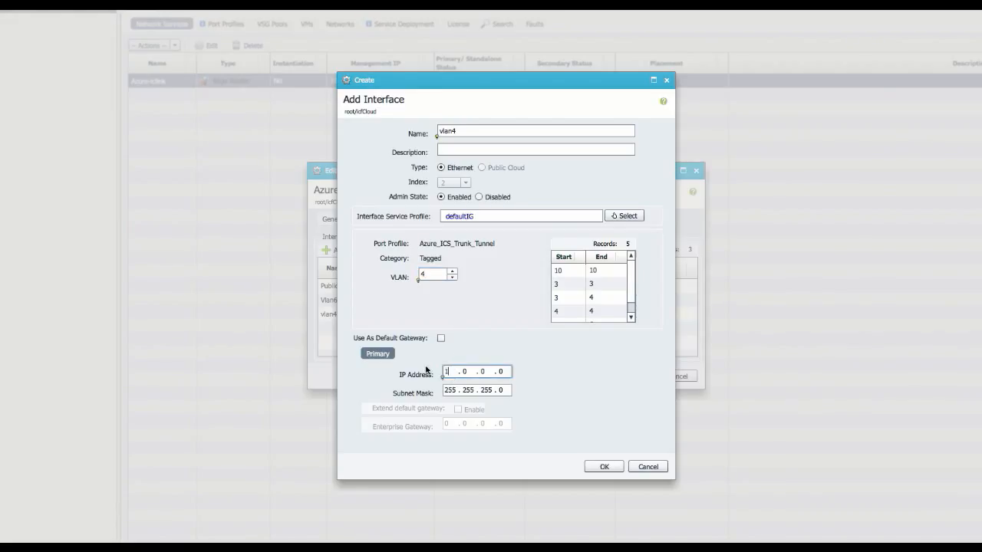
pyautogui.write('0.4.1.40')
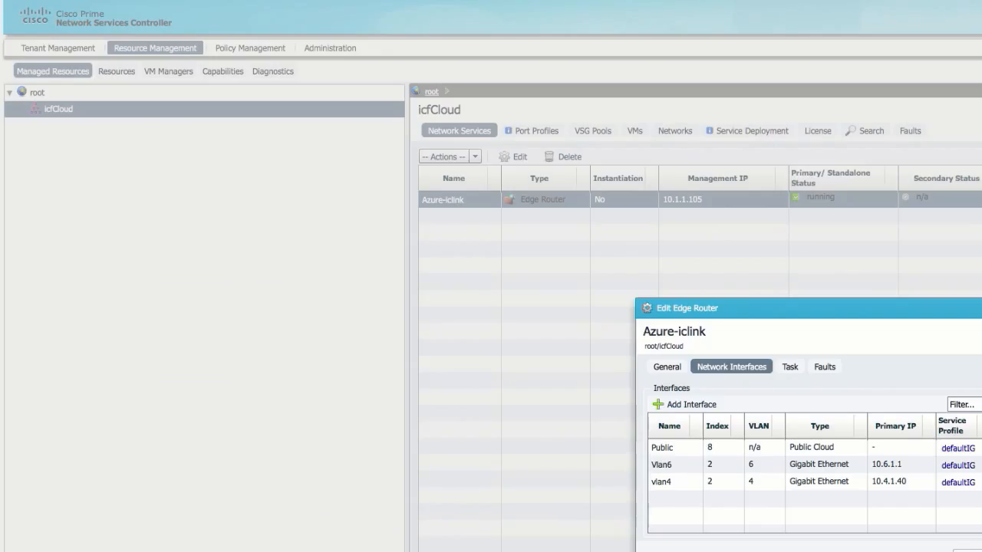
# Step: Close the edge router settings and begin a new static route in the default Routing policy
pyautogui.click(969, 551)
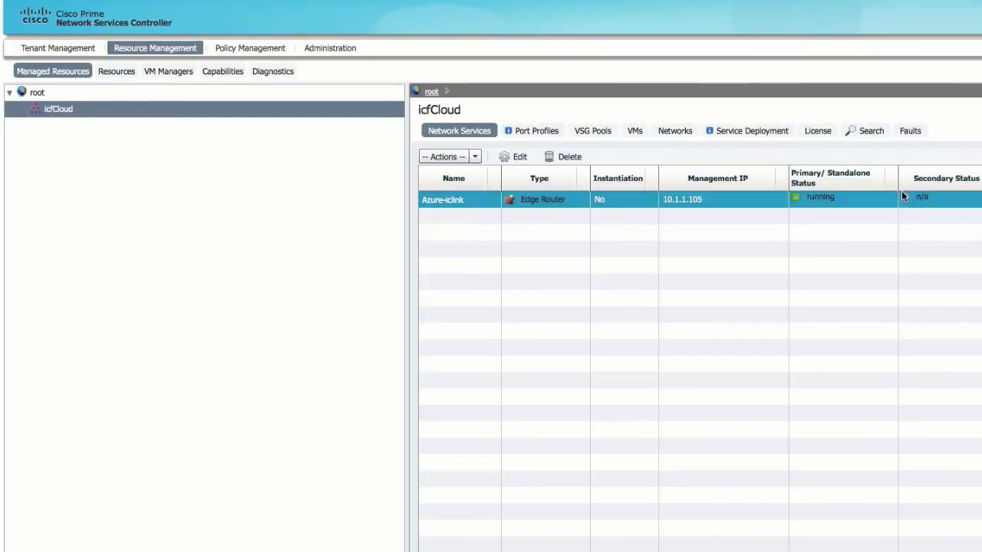
pyautogui.click(259, 49)
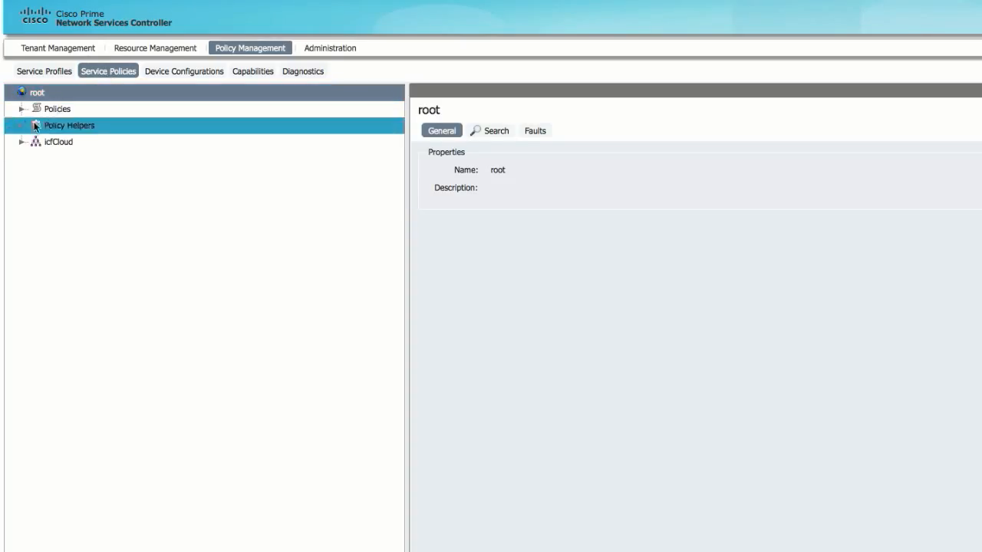
pyautogui.click(22, 110)
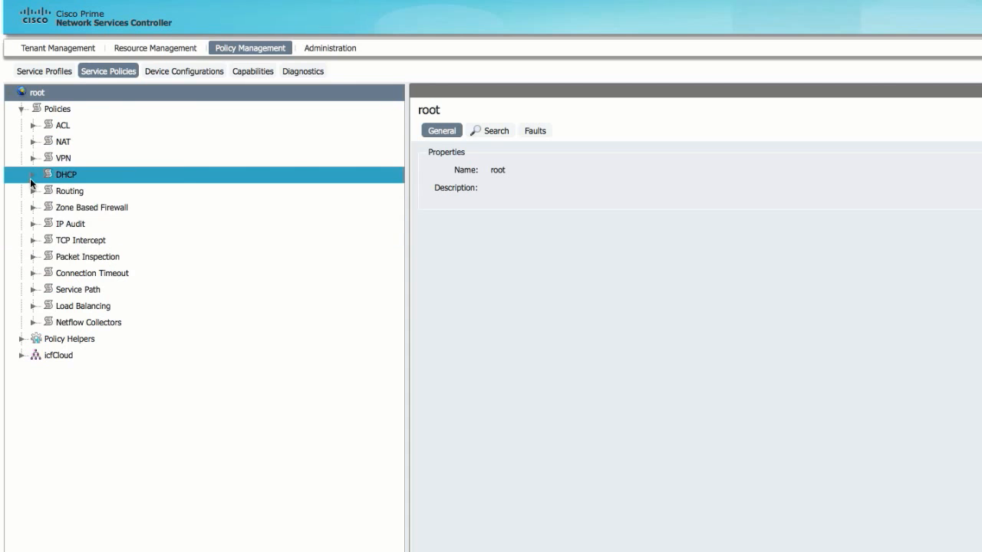
pyautogui.click(31, 191)
pyautogui.click(73, 207)
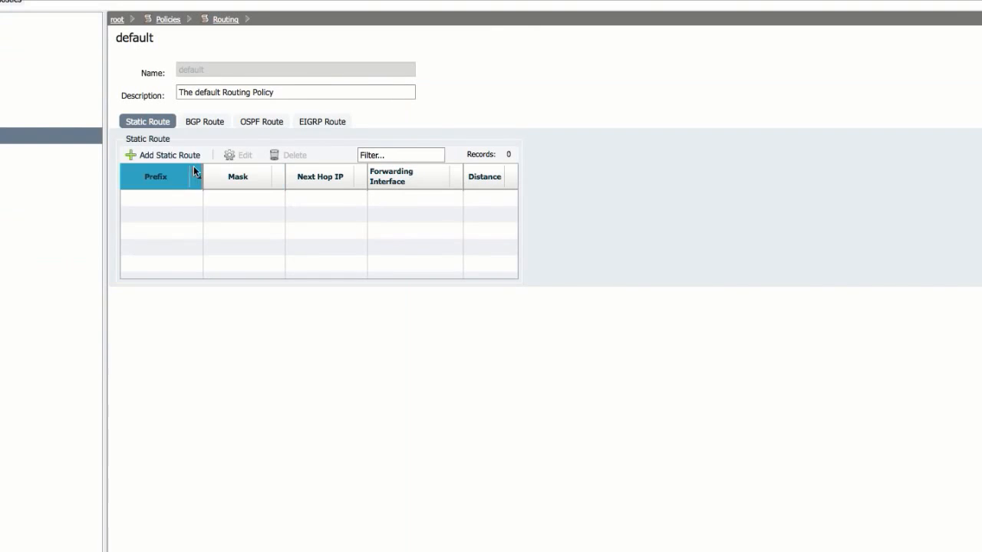
pyautogui.click(174, 155)
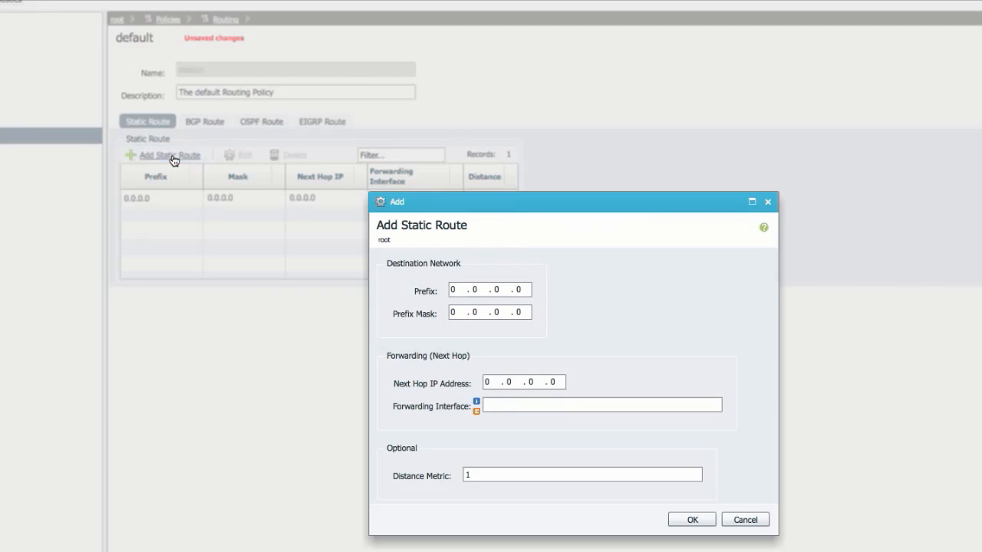
# Step: Enter destination prefix 10.0.0.0 with mask 255.0.0.0 for the new static route
pyautogui.click(453, 290)
pyautogui.write('10.0.0')
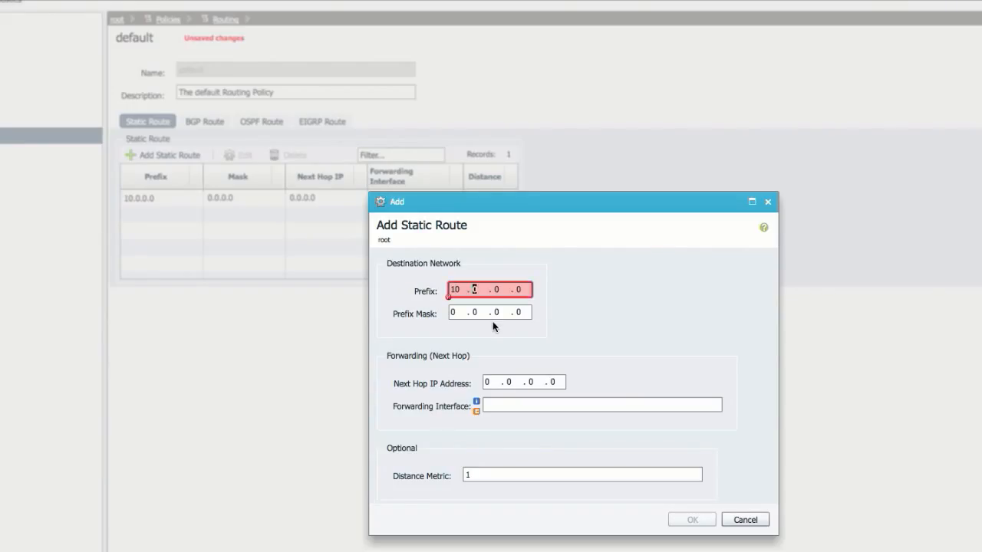
pyautogui.write('.')
pyautogui.press('Tab')
pyautogui.write('255')
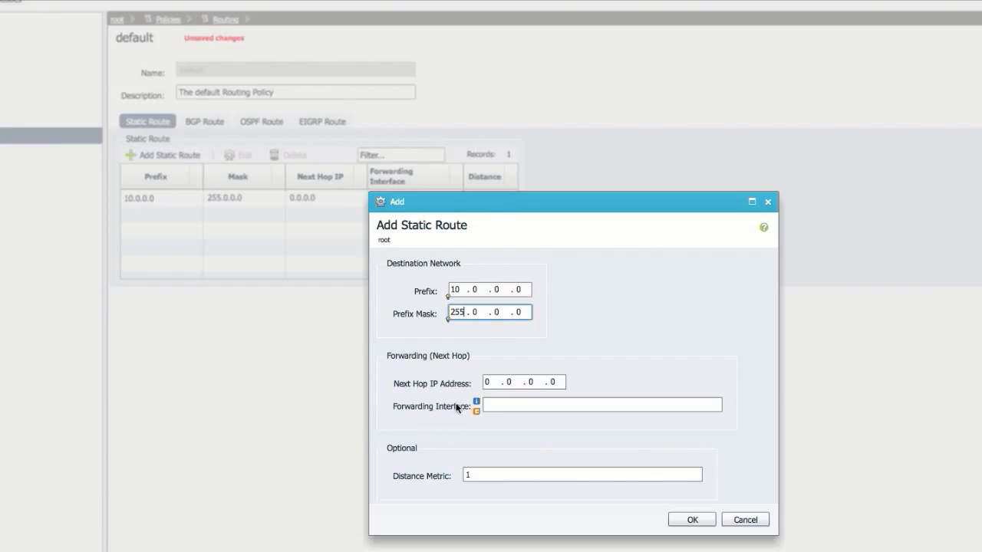
# Step: Set the static route's next hop IP address to 10.4.1.40
pyautogui.click(485, 382)
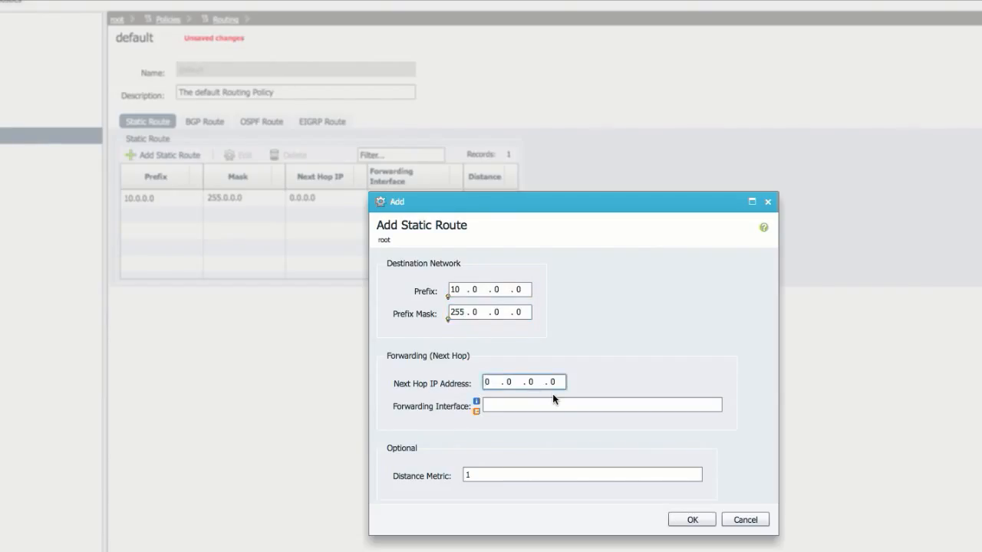
pyautogui.write('10')
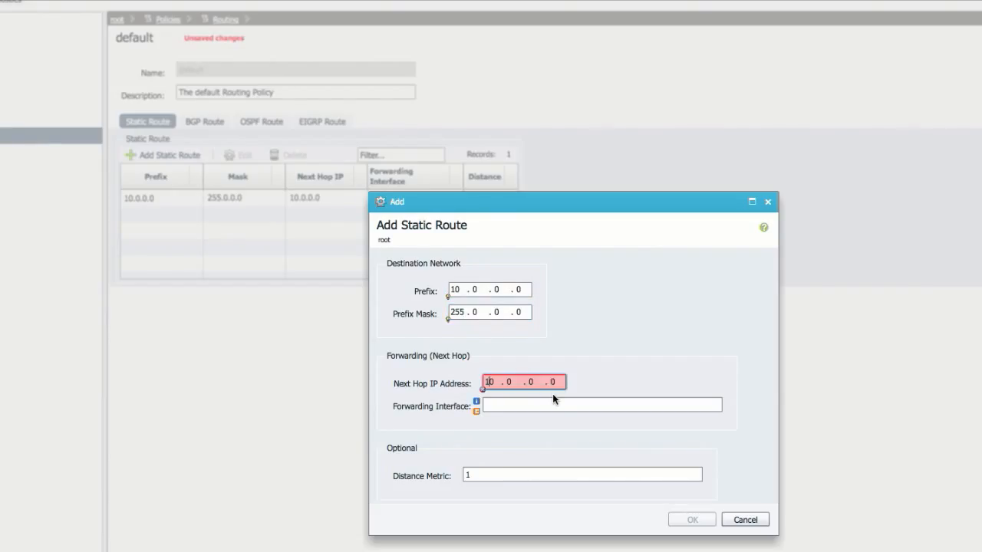
pyautogui.click(510, 382)
pyautogui.write('40')
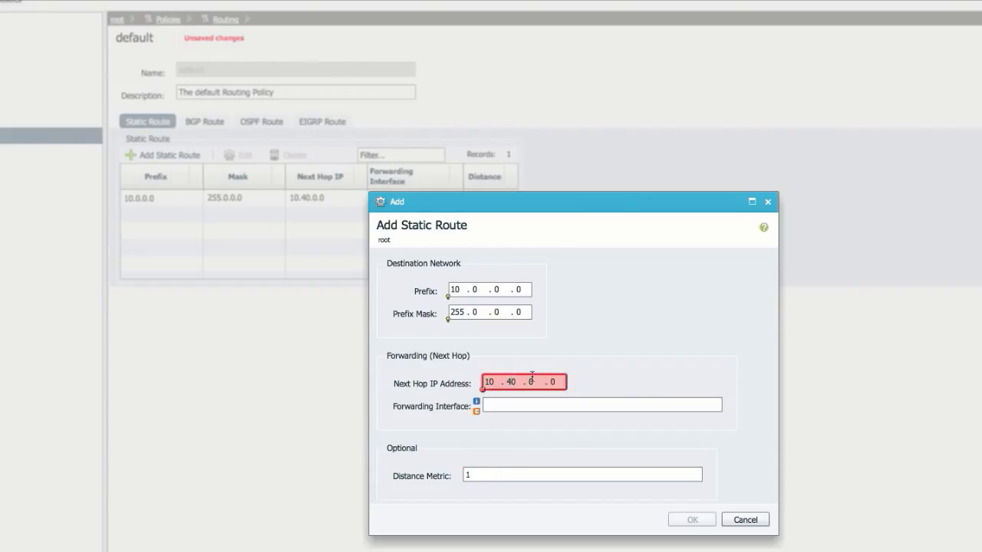
pyautogui.press('BackSpace')
pyautogui.click(531, 380)
pyautogui.write('10 . 4 . 10 .40')
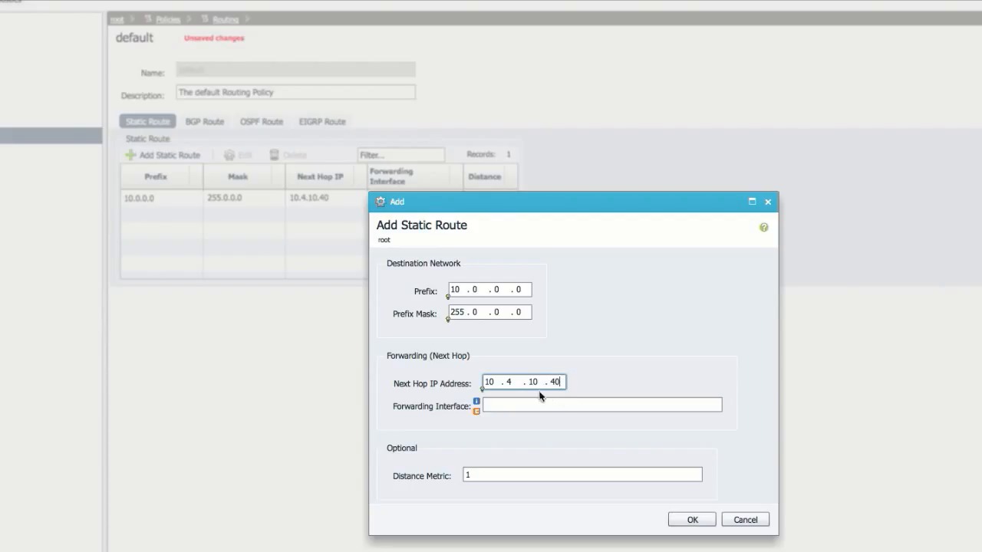
pyautogui.click(541, 383)
pyautogui.press('BackSpace')
# Step: Confirm the route, save it to the default Routing policy, and enlarge the terminal window
pyautogui.click(692, 519)
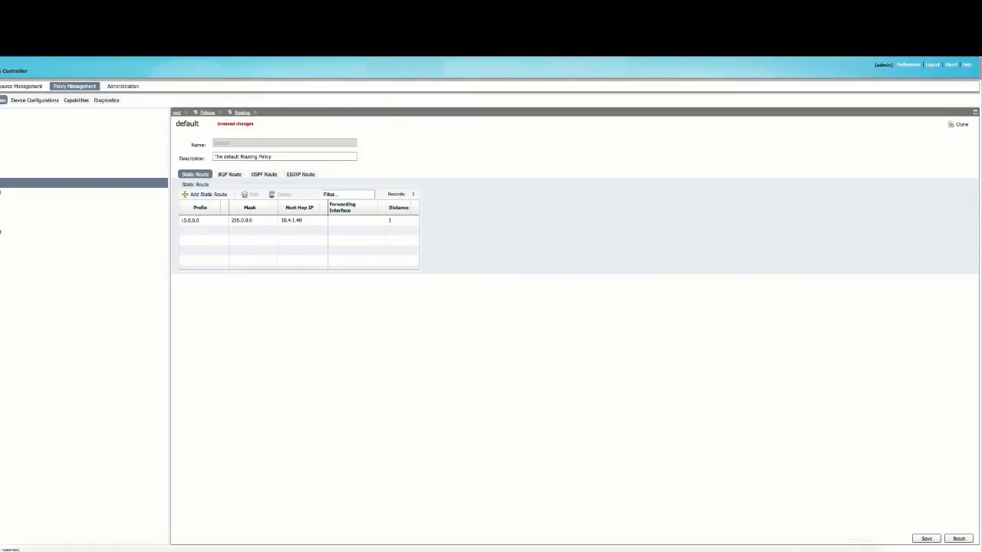
pyautogui.click(928, 539)
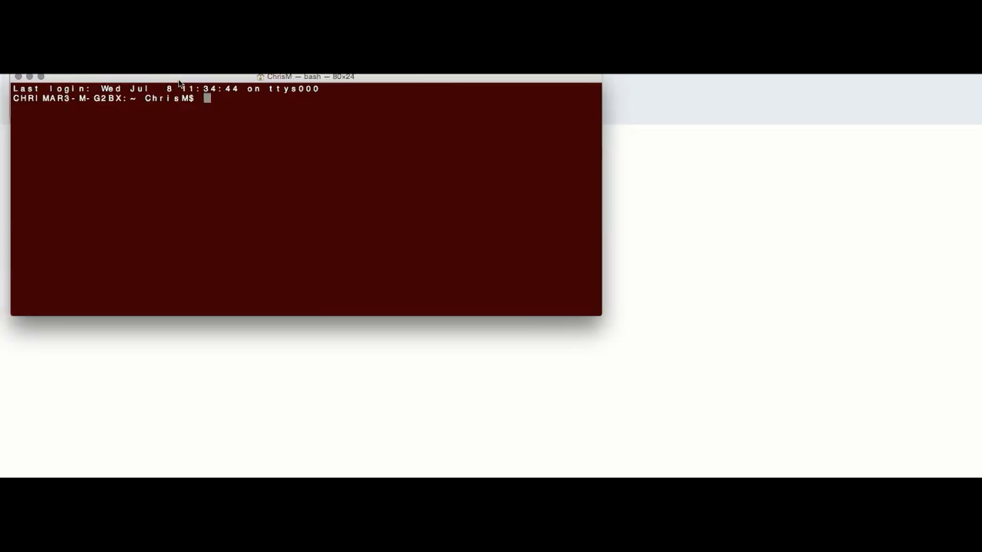
pyautogui.moveTo(600, 313); pyautogui.dragTo(829, 382)
# Step: Telnet to the router at 10.4.1.1 and enter privileged mode with the enable password
pyautogui.write('telnmet')
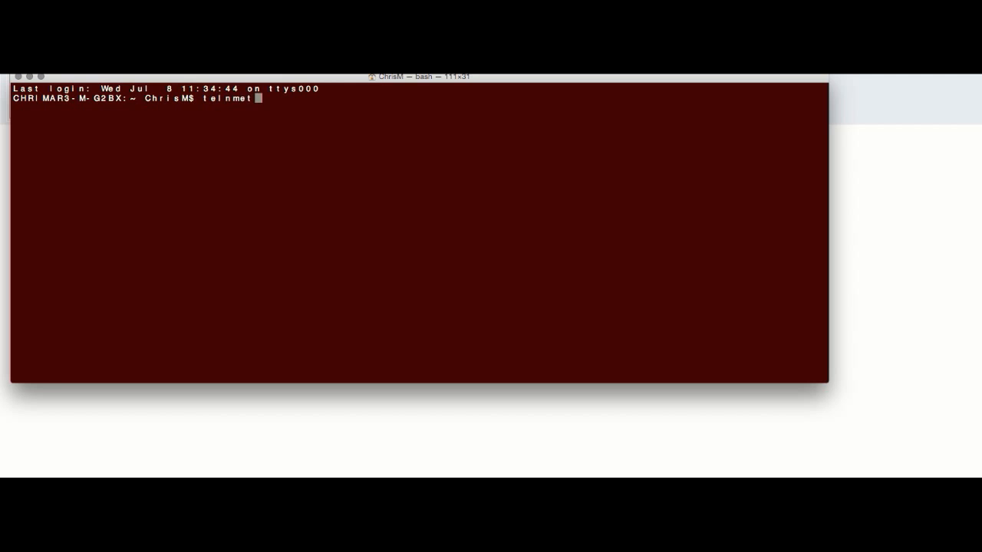
pyautogui.press('BackSpace')
pyautogui.press('BackSpace')
pyautogui.press('BackSpace')
pyautogui.write('et 10.')
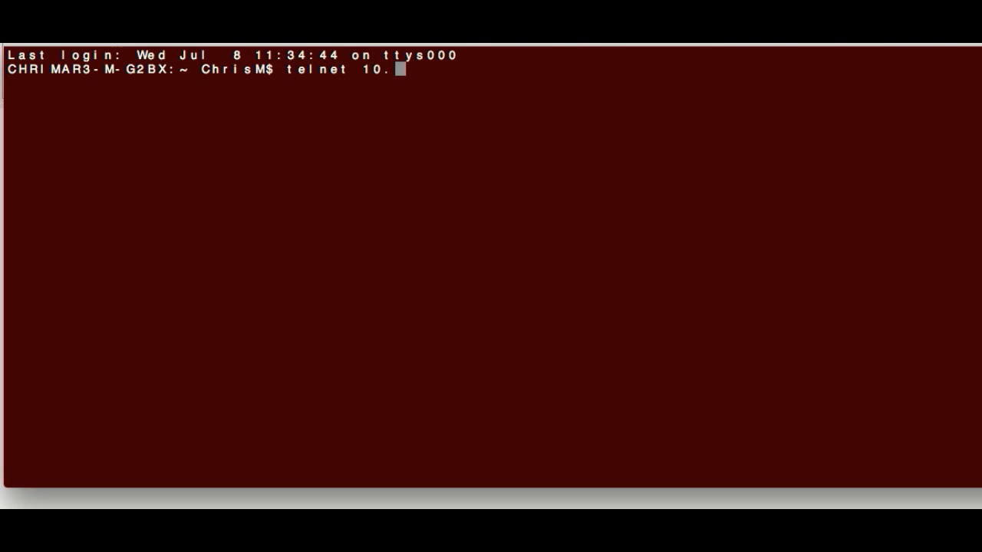
pyautogui.write('4.1.1')
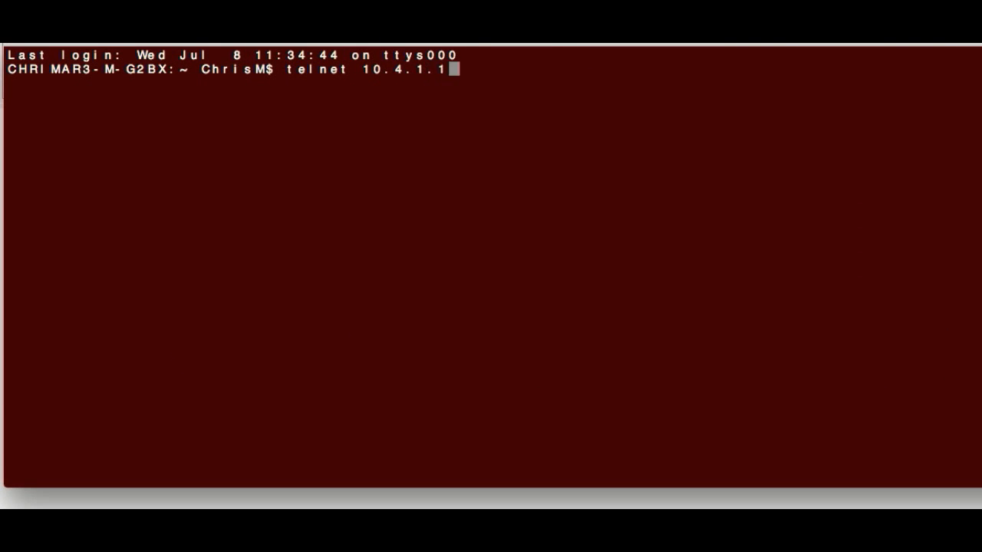
pyautogui.press('Return')
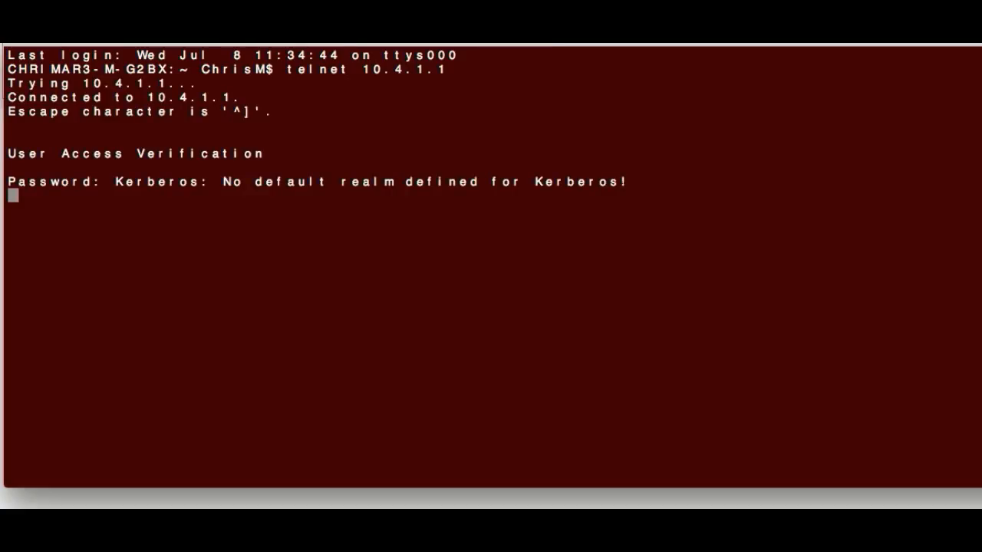
pyautogui.write('en')
pyautogui.press('Return')
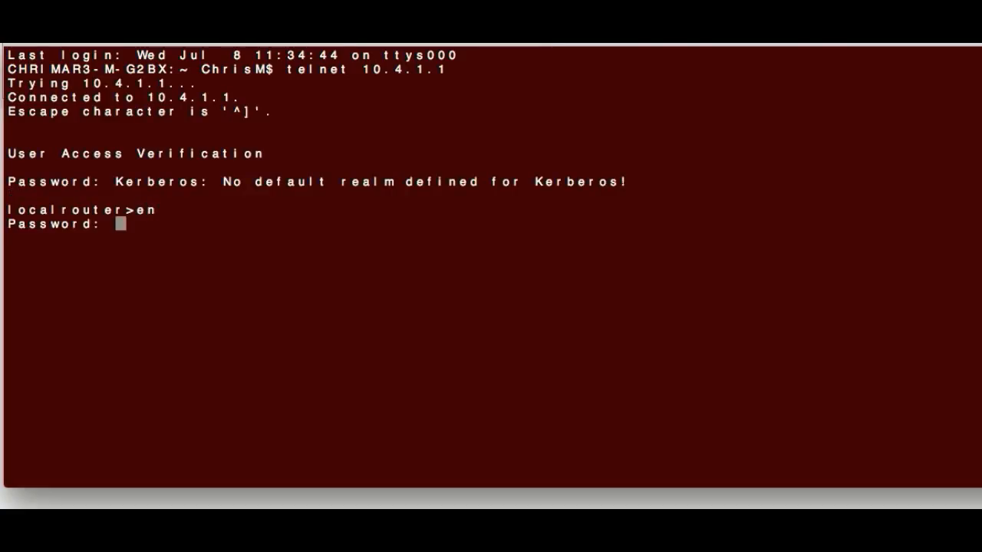
pyautogui.press('Return')
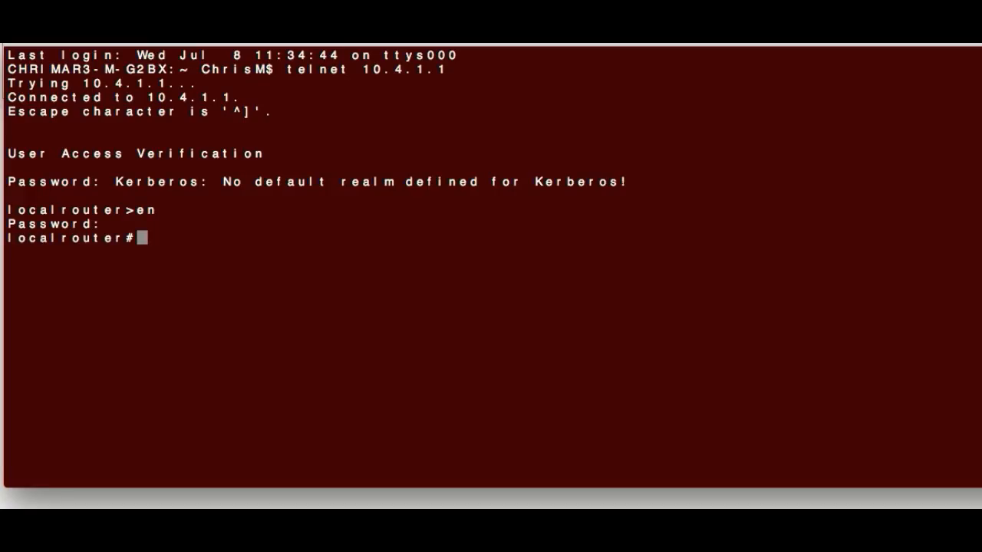
# Step: List the router's VLANs with sh vlan, paging through the full output
pyautogui.write('sh vlan')
pyautogui.press('Return')
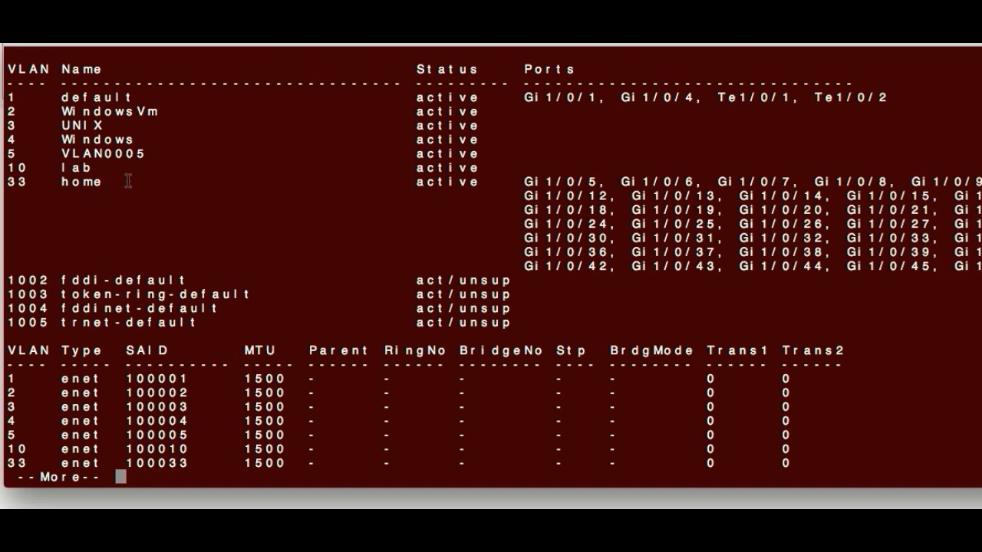
pyautogui.press('space')
pyautogui.press('Return')
pyautogui.press('Return')
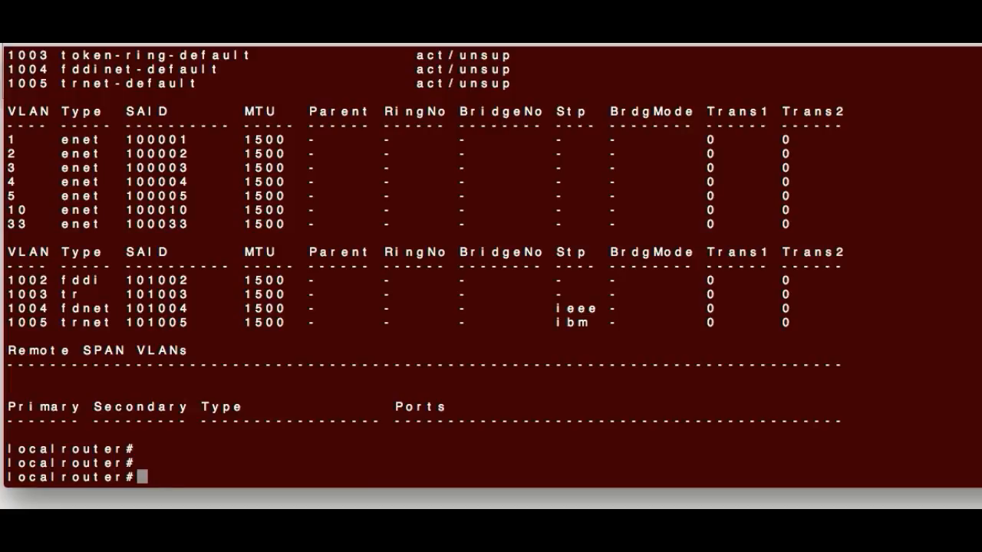
pyautogui.write('sh run | i ip route')
# Step: Show the router's ip route config lines and ping 10.4.1.40 and 10.6.1.1
pyautogui.press('Return')
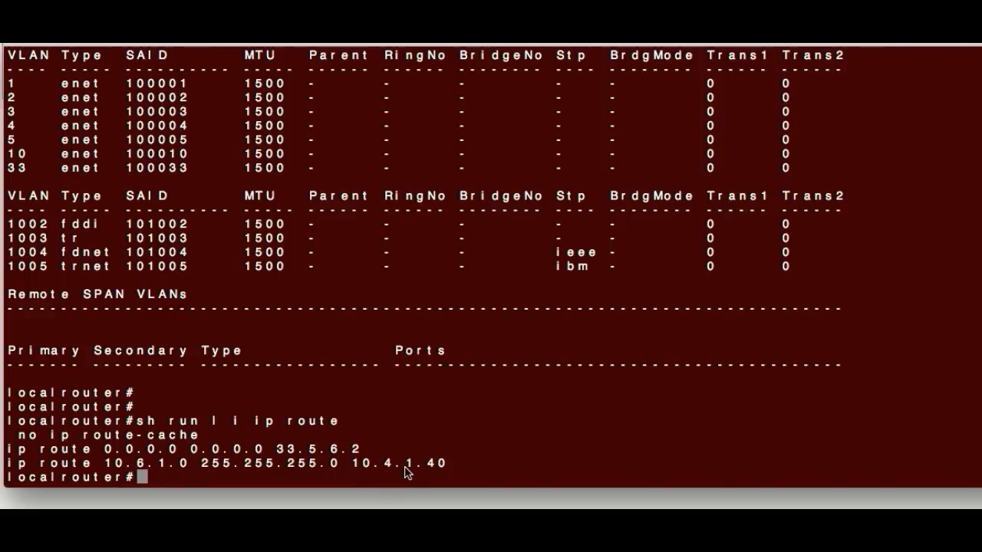
pyautogui.write('ping 10.4')
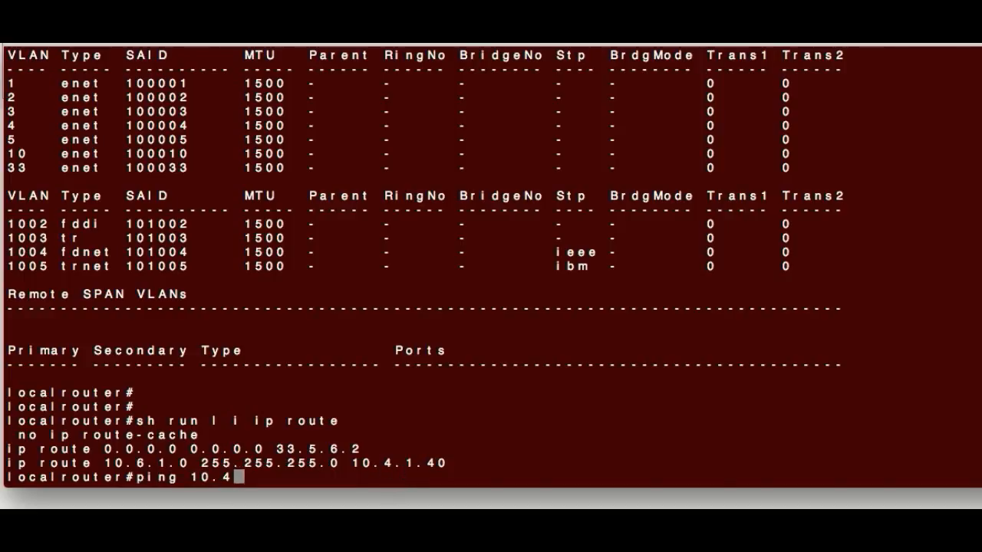
pyautogui.write('.1.4')
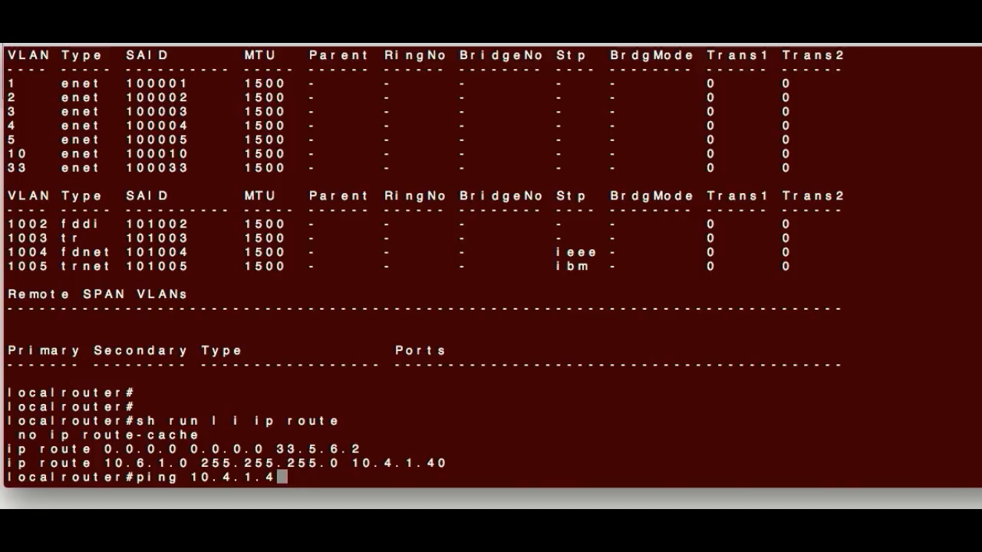
pyautogui.write('0')
pyautogui.press('Return')
pyautogui.press('Up')
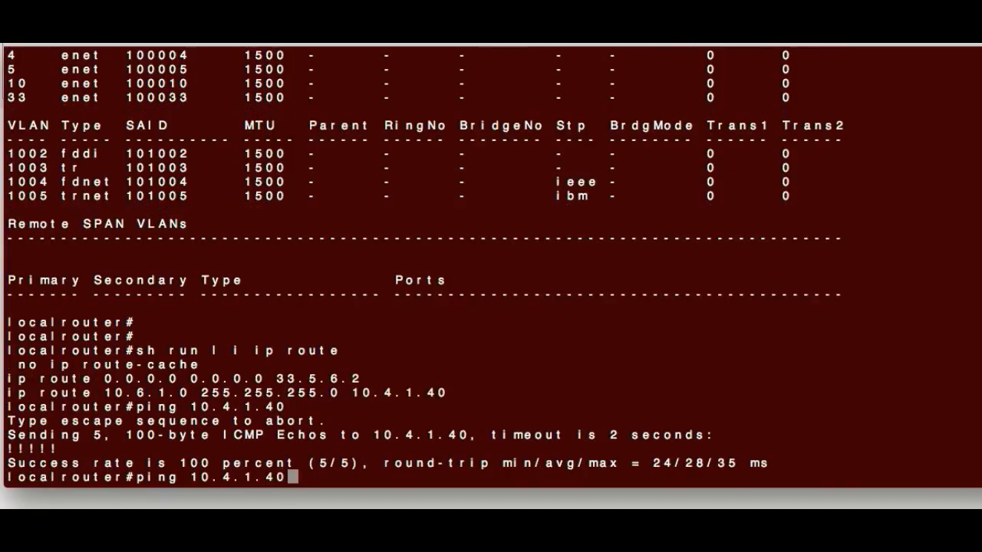
pyautogui.press('BackSpace')
pyautogui.press('BackSpace')
pyautogui.press('BackSpace')
pyautogui.press('BackSpace')
pyautogui.press('BackSpace')
pyautogui.press('BackSpace')
pyautogui.write('6')
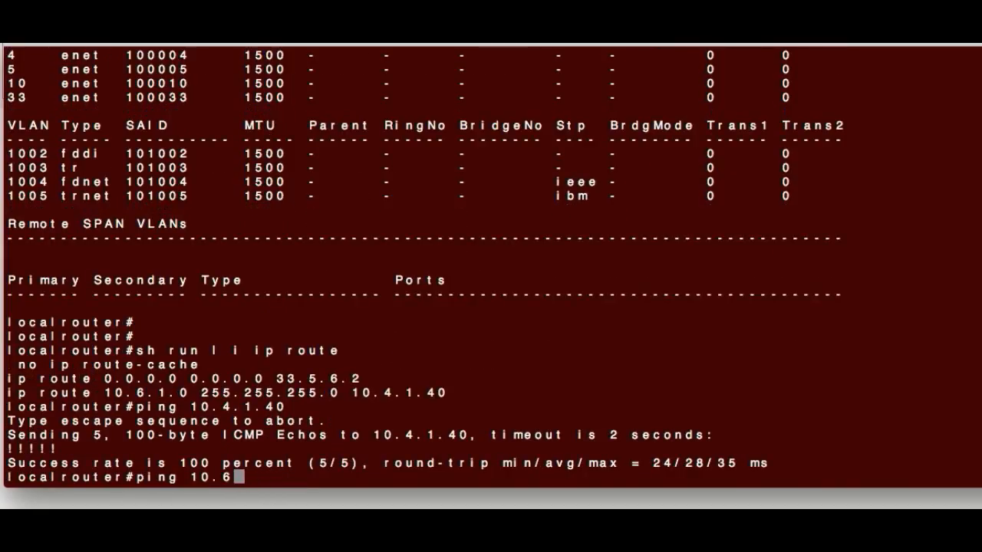
pyautogui.write('.1.1')
pyautogui.press('Return')
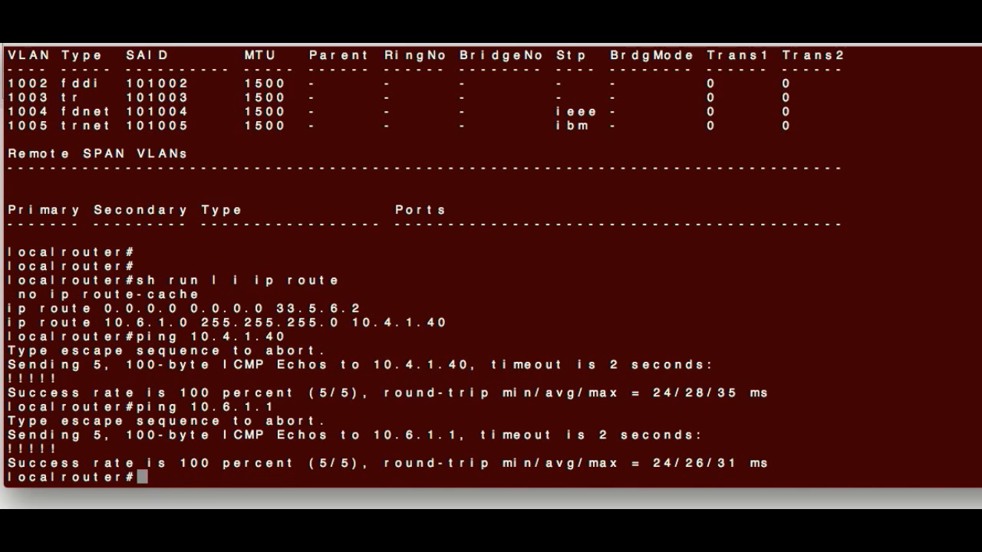
# Step: Exit the router session and then the local shell
pyautogui.write('exit')
pyautogui.press('Return')
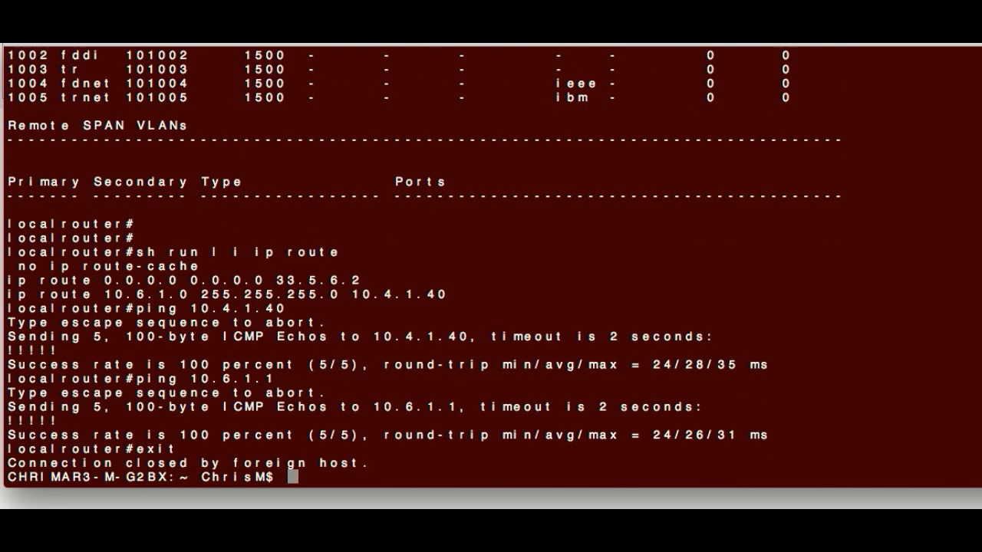
pyautogui.write('exit')
pyautogui.press('Return')
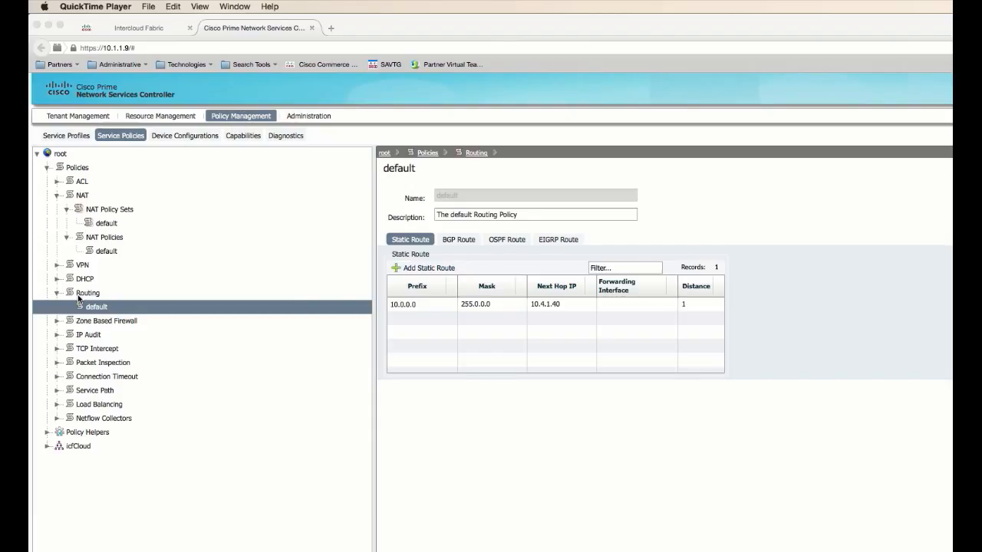
# Step: Open the NAT Policies list under Policies > NAT in Service Policies
pyautogui.click(108, 242)
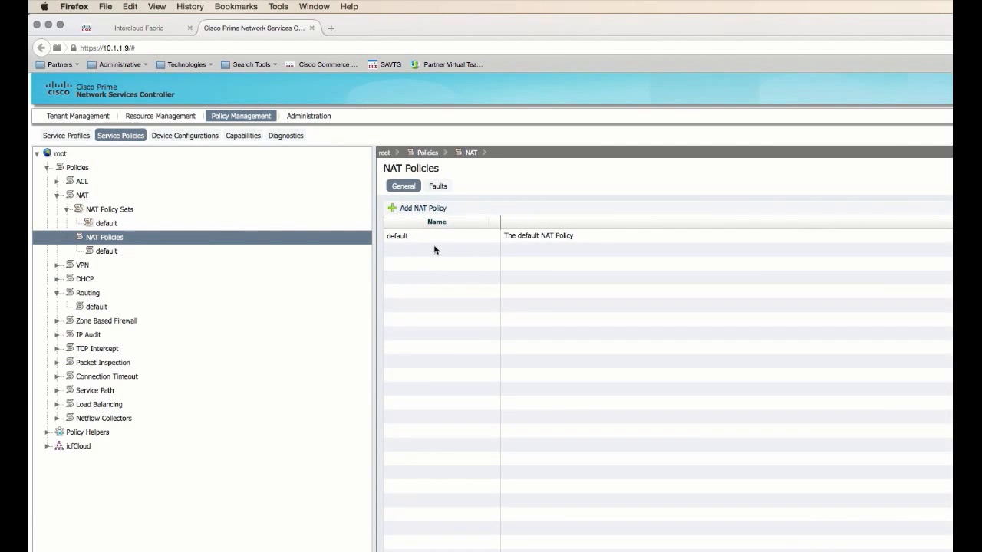
# Step: Create NAT policy natvlan6 with a rule named dynamicnat and begin its source condition
pyautogui.click(418, 208)
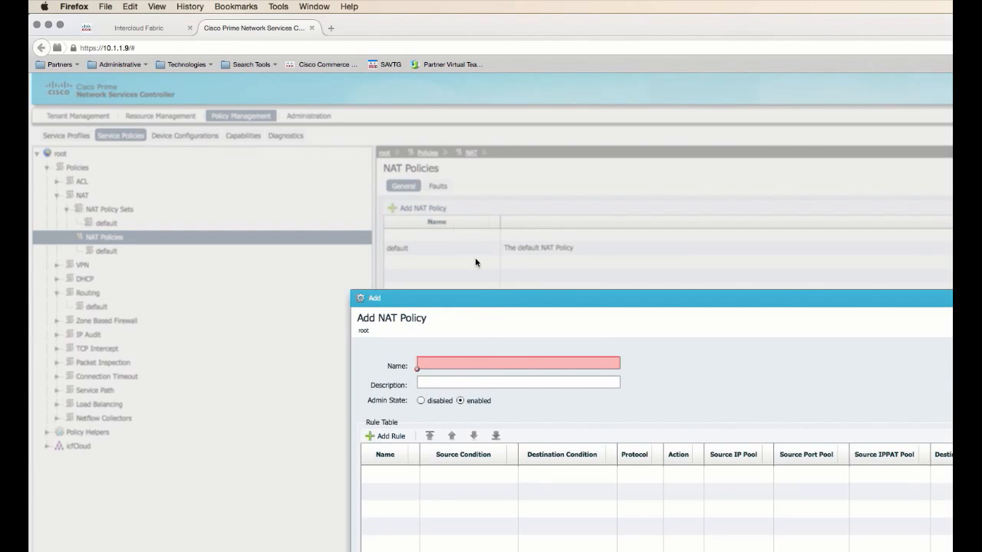
pyautogui.click(484, 363)
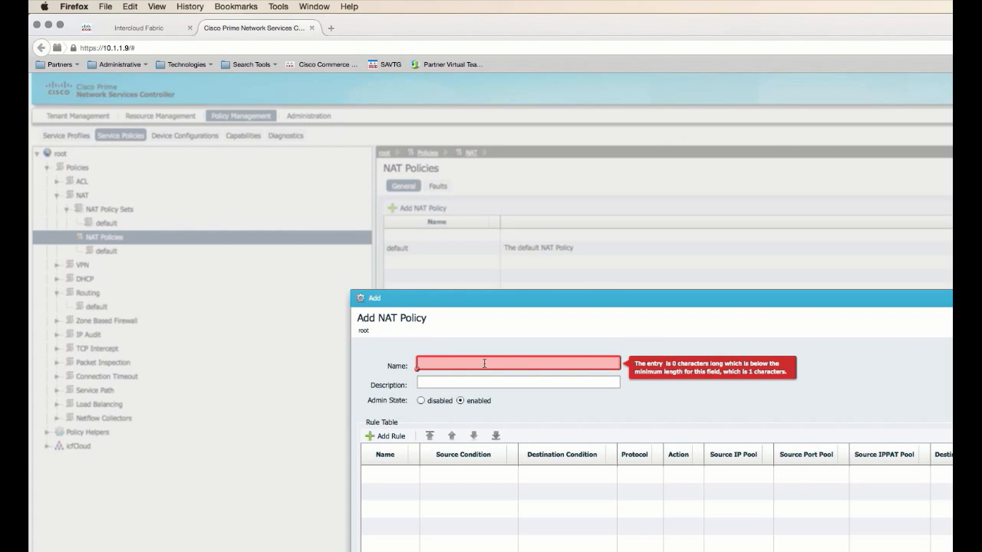
pyautogui.write('natvlan6')
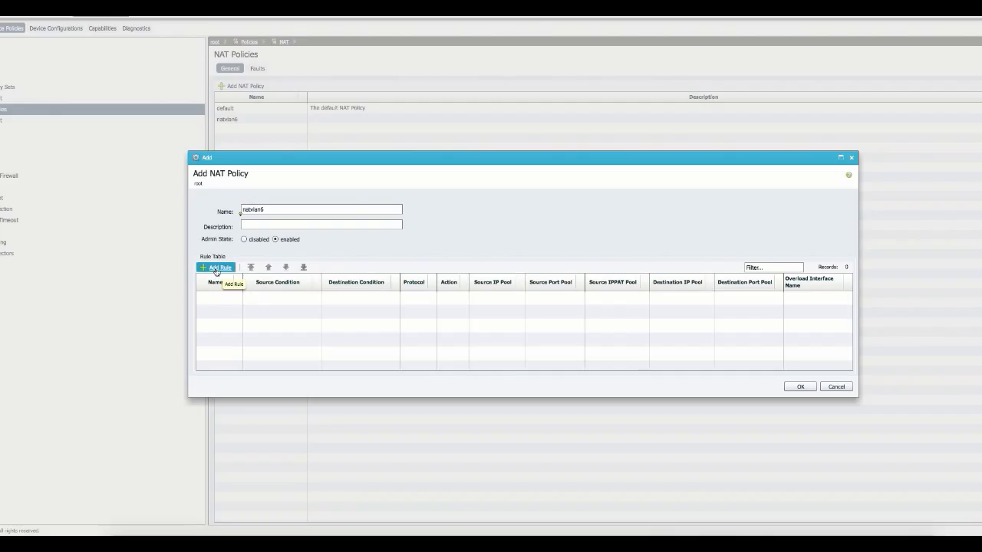
pyautogui.click(217, 267)
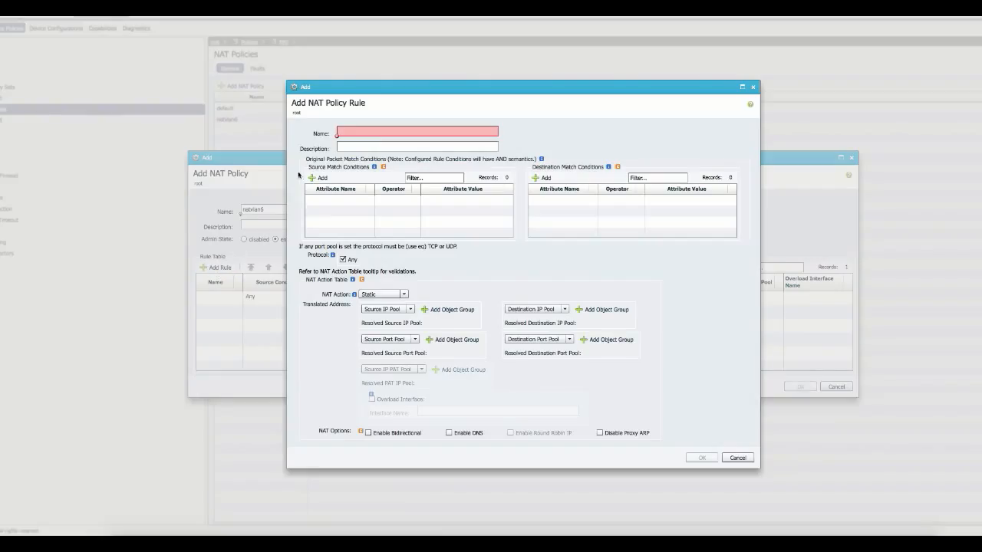
pyautogui.write('d')
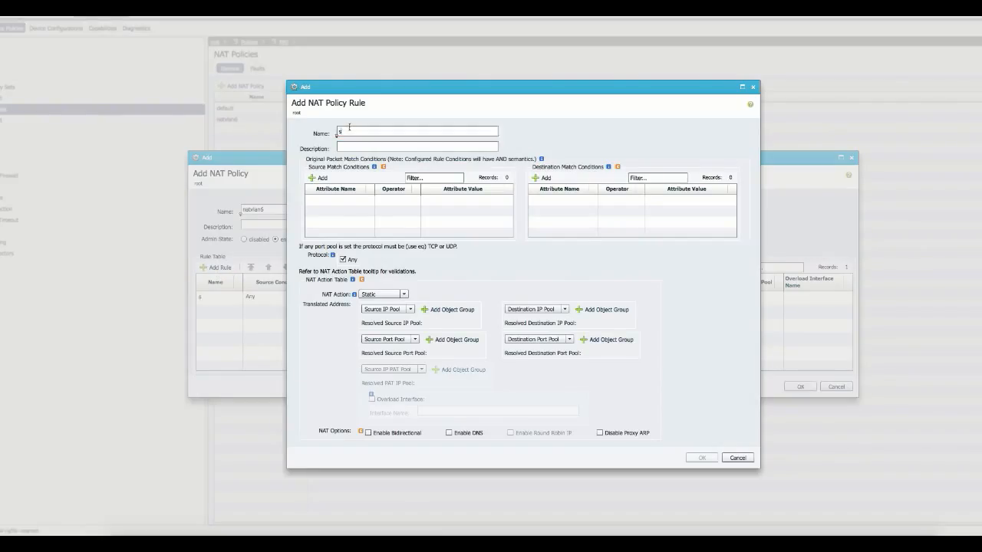
pyautogui.write('ynamicnat')
pyautogui.click(324, 178)
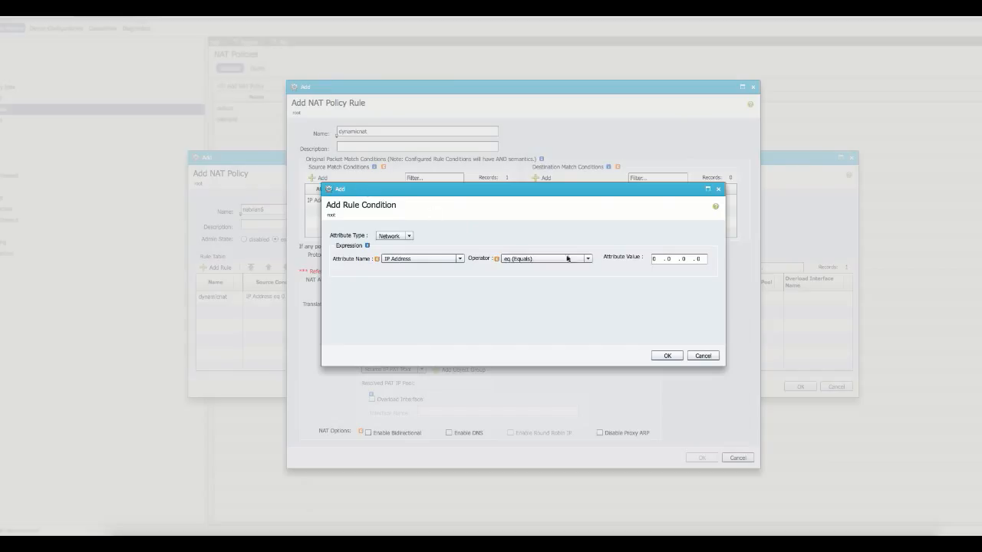
# Step: Set the source condition to IP Address eq 10.6.1.10 and confirm it
pyautogui.click(657, 261)
pyautogui.write('1')
pyautogui.click(668, 355)
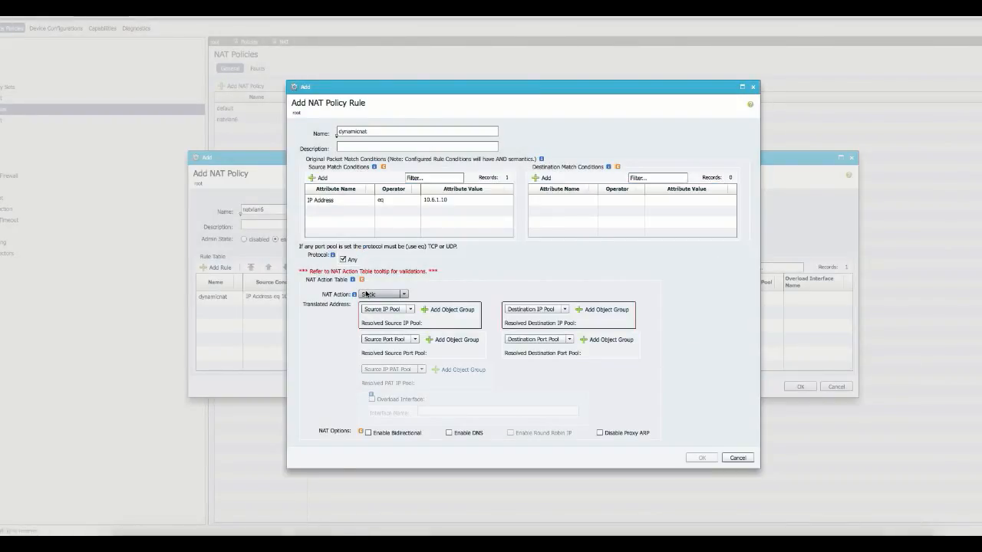
# Step: Set dynamicnat to Dynamic NAT overloading interface Public, then save the rule and natvlan6
pyautogui.click(375, 295)
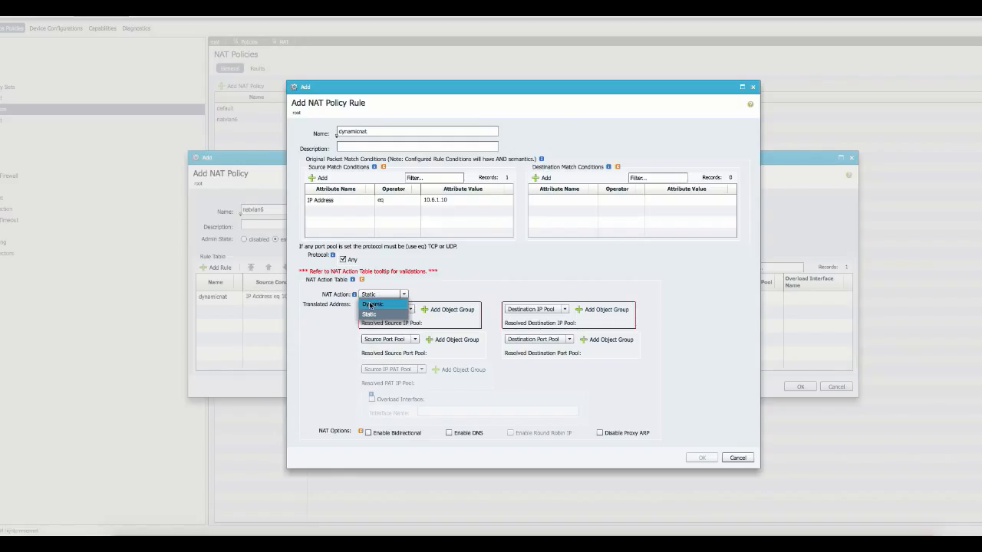
pyautogui.click(371, 305)
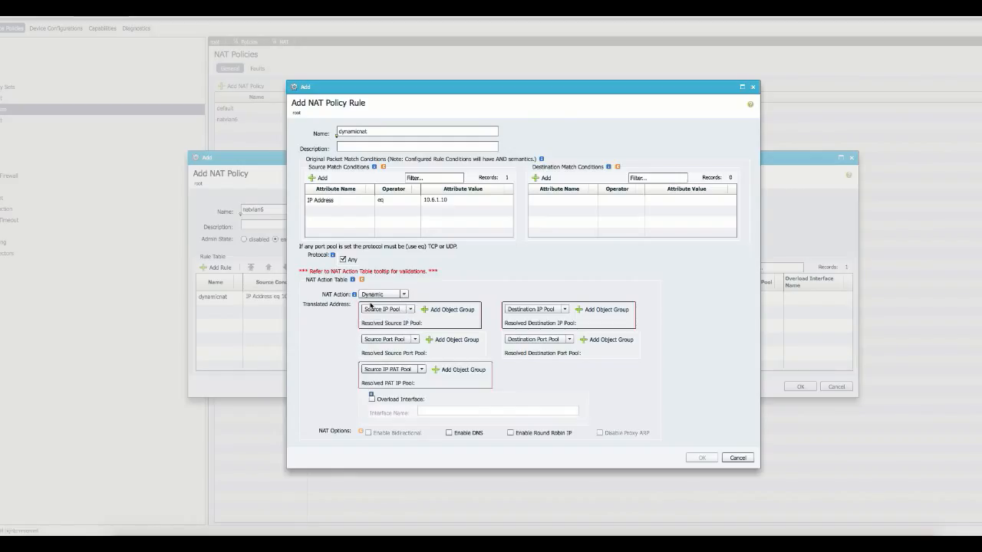
pyautogui.click(373, 399)
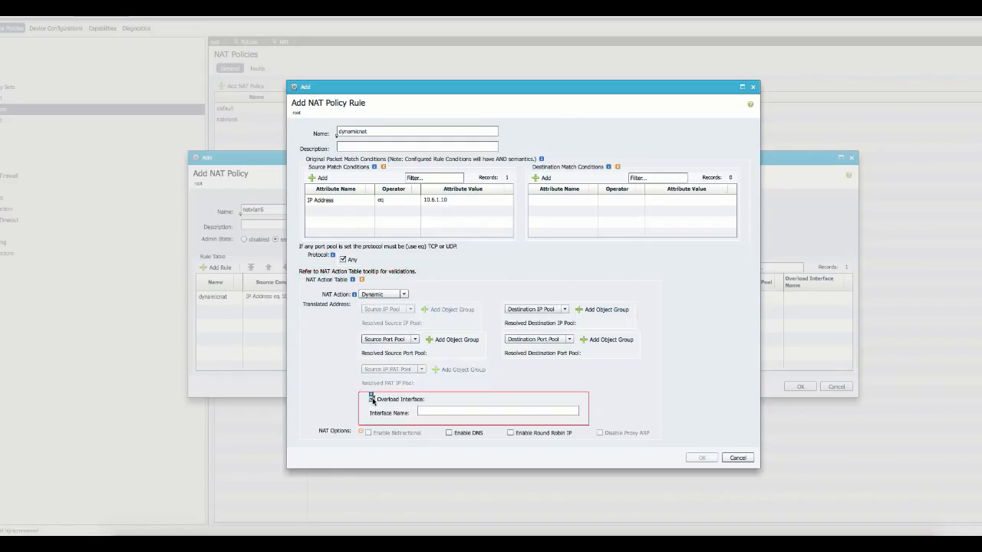
pyautogui.click(425, 413)
pyautogui.write('Public')
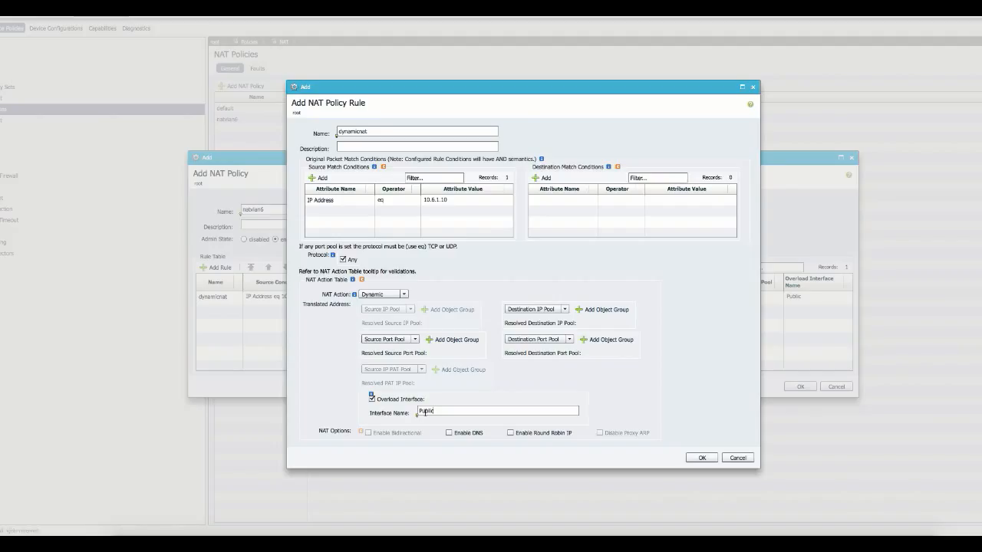
pyautogui.click(701, 458)
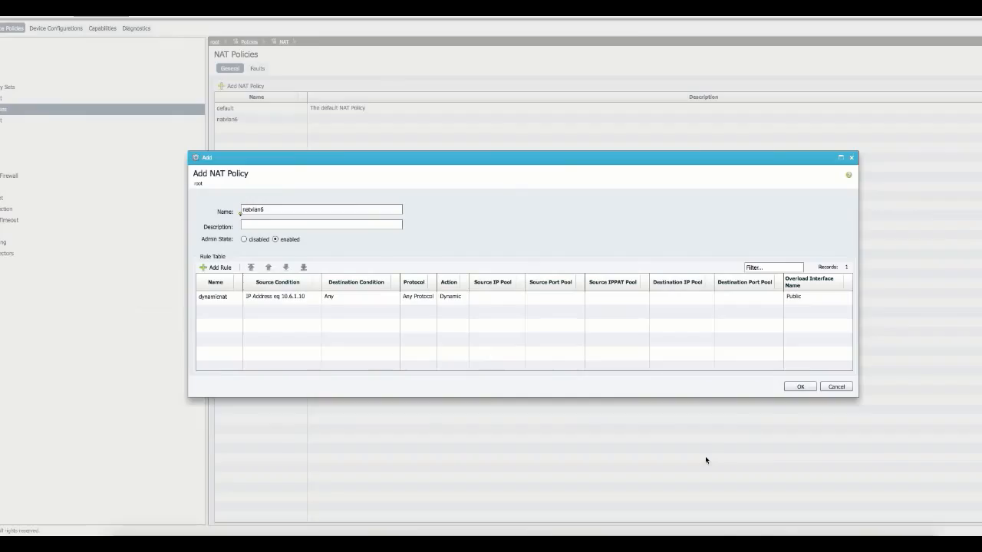
pyautogui.click(800, 387)
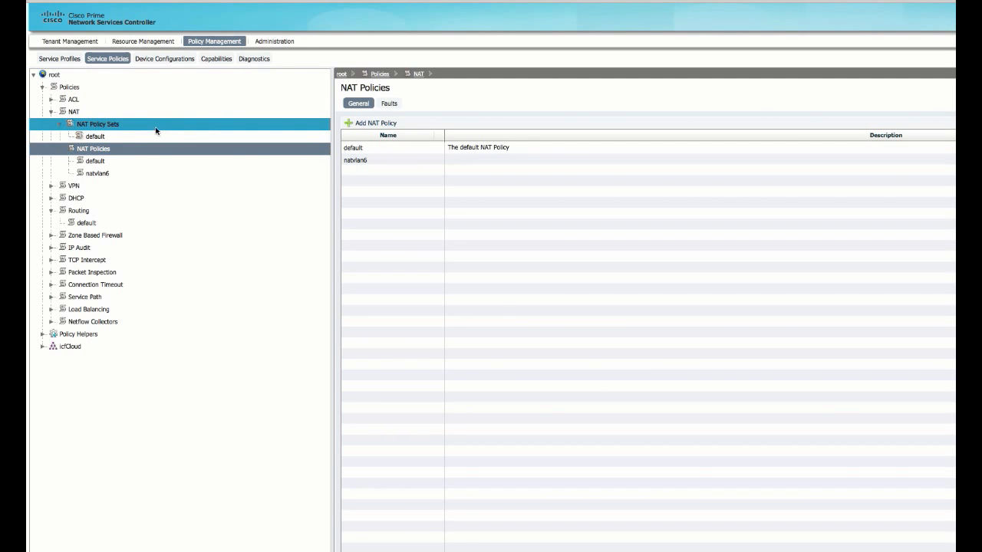
# Step: Create NAT policy set Vlan6 with natvlan6 assigned, and save it
pyautogui.click(130, 130)
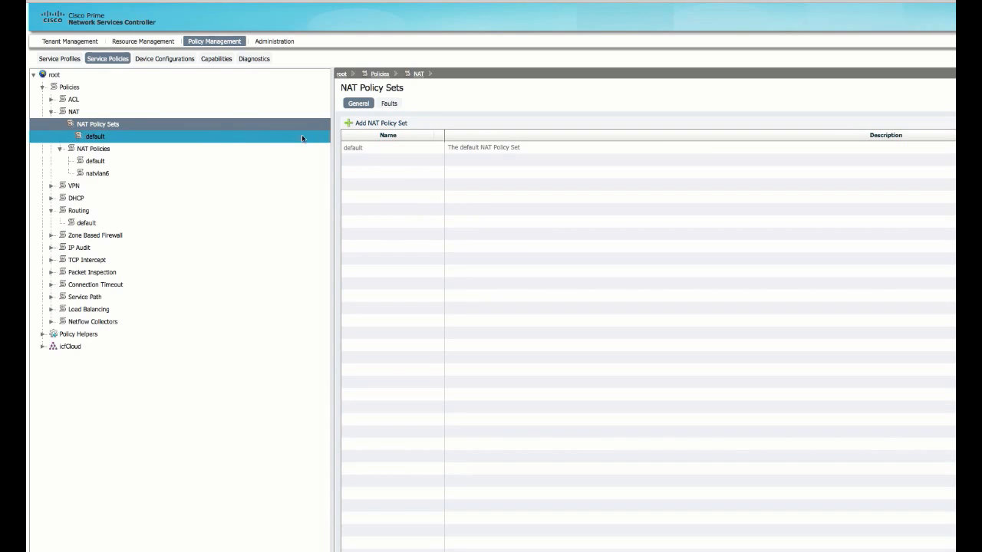
pyautogui.click(367, 123)
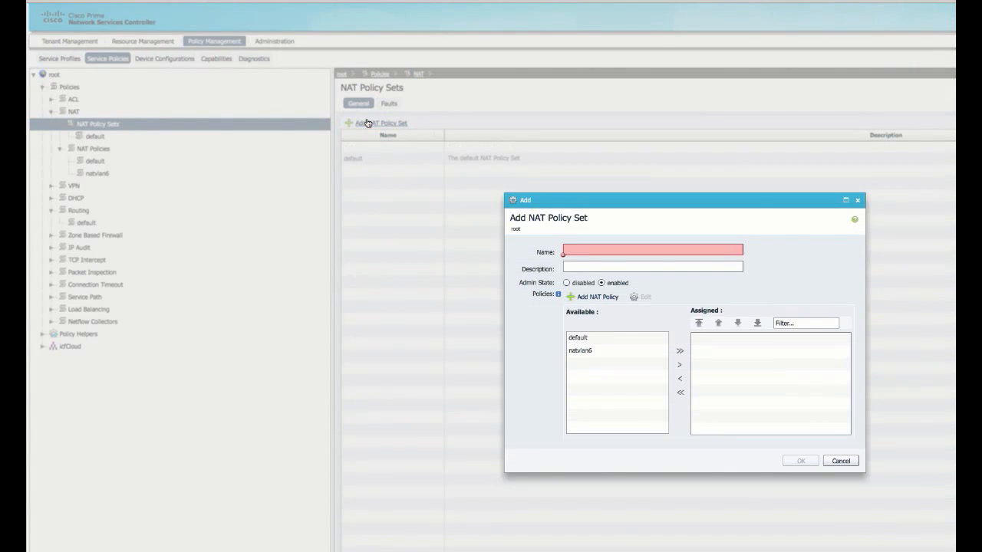
pyautogui.click(599, 246)
pyautogui.write('V')
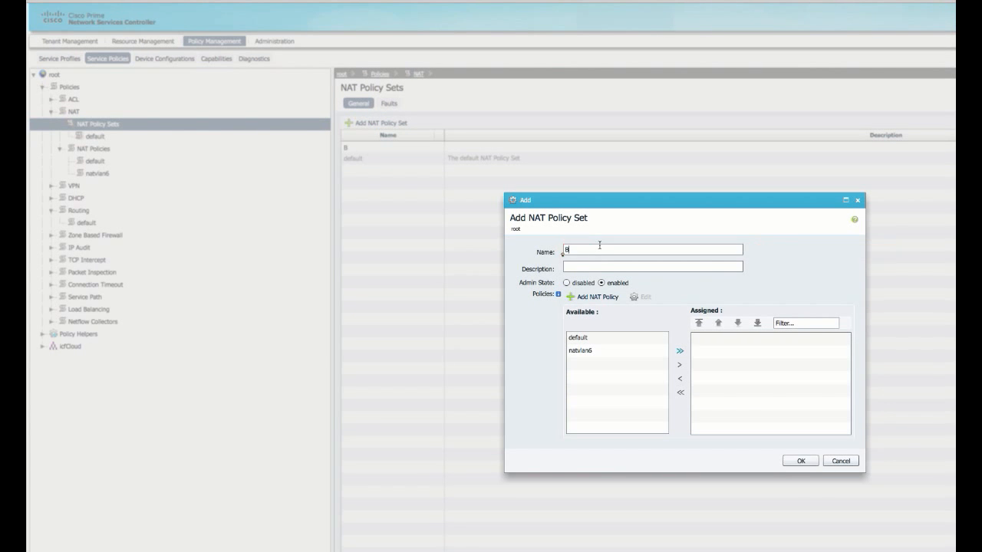
pyautogui.press('BackSpace')
pyautogui.write('Vlanm')
pyautogui.click(589, 352)
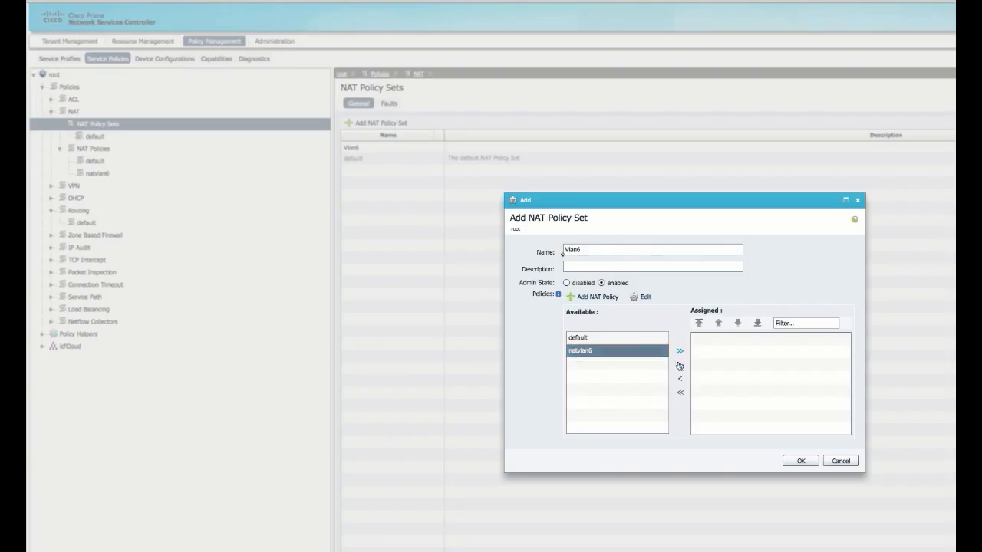
pyautogui.click(679, 365)
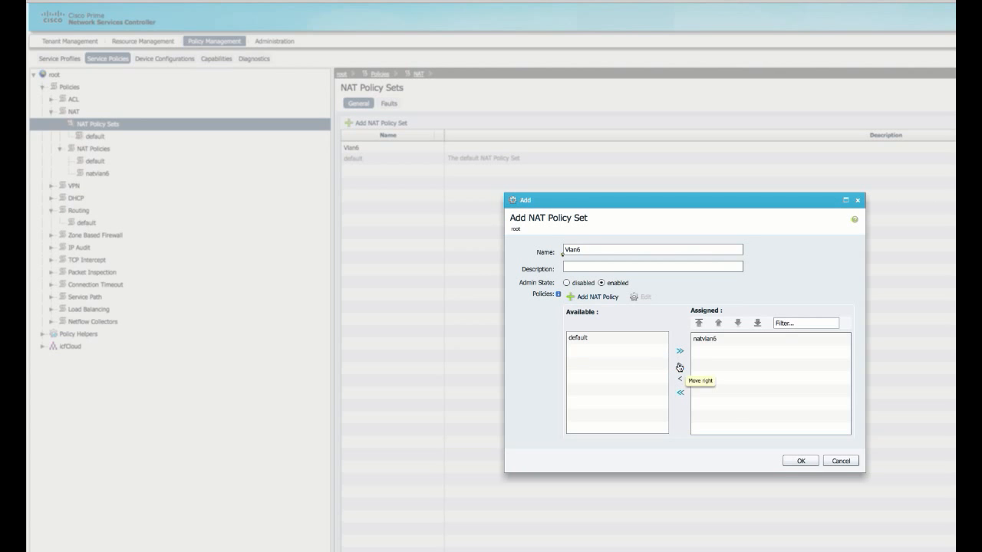
pyautogui.click(799, 462)
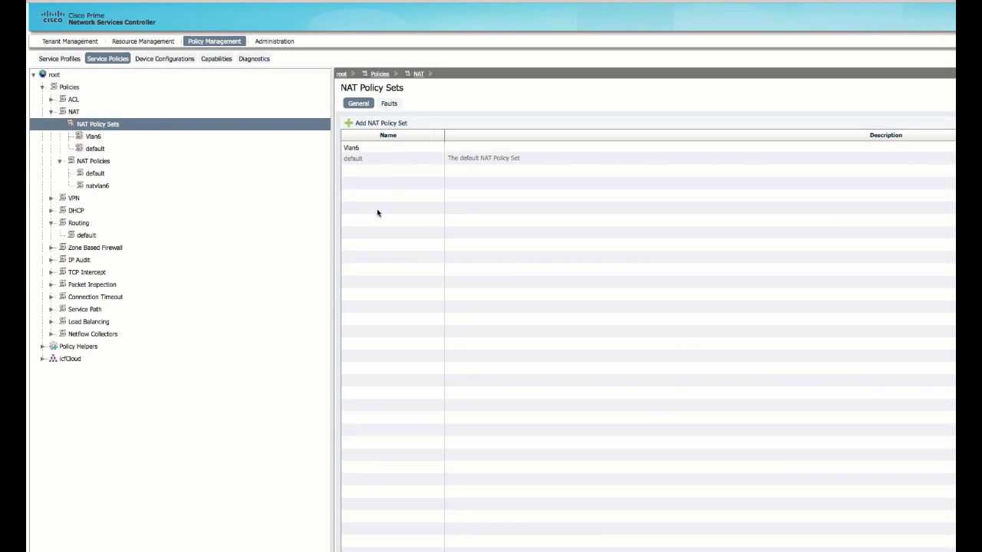
# Step: Select NAT policy set Vlan6 in the default edge device service profile
pyautogui.click(70, 63)
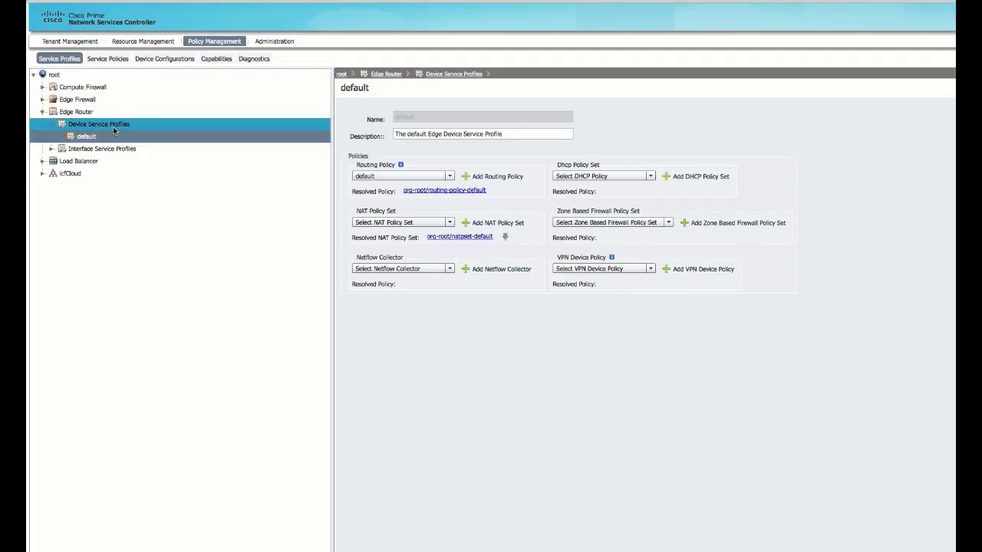
pyautogui.click(386, 223)
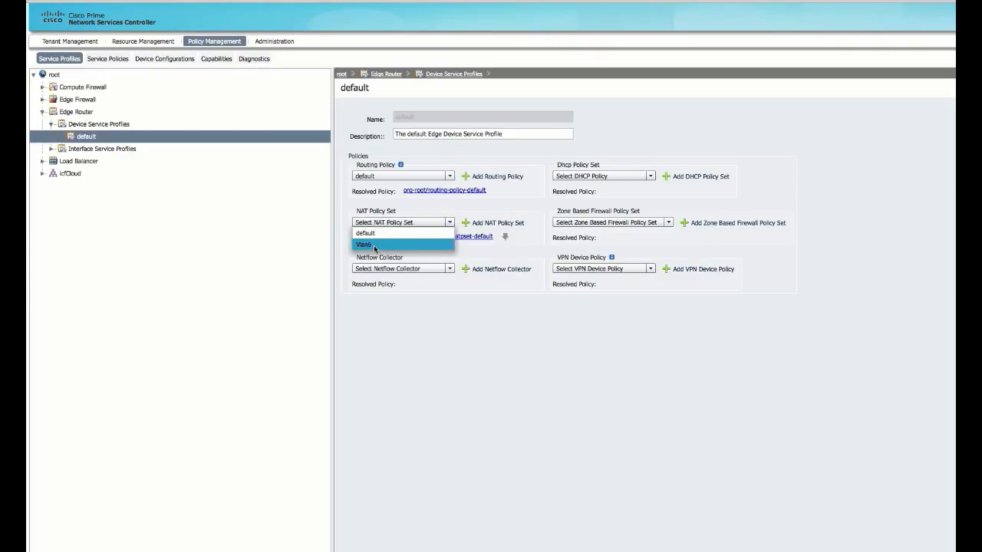
pyautogui.click(375, 245)
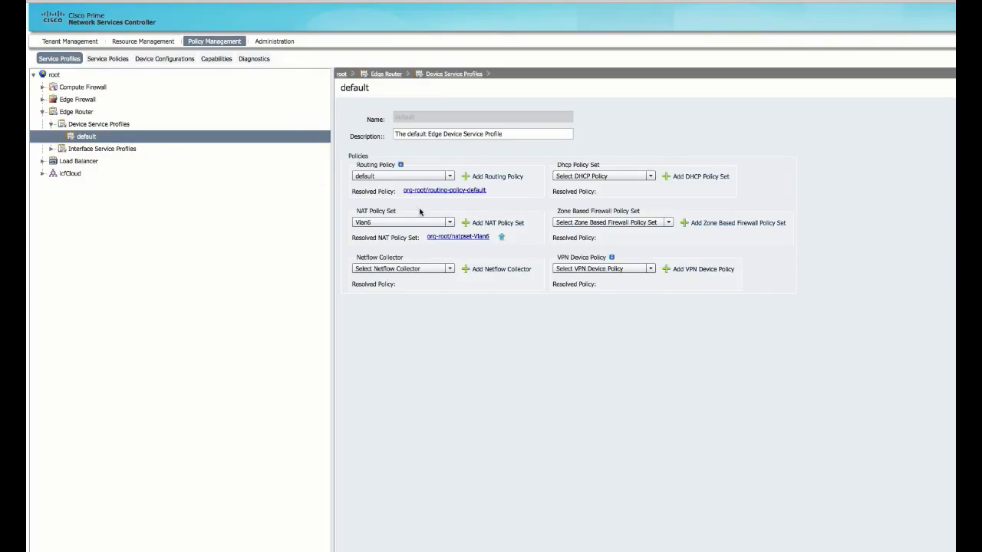
pyautogui.click(156, 44)
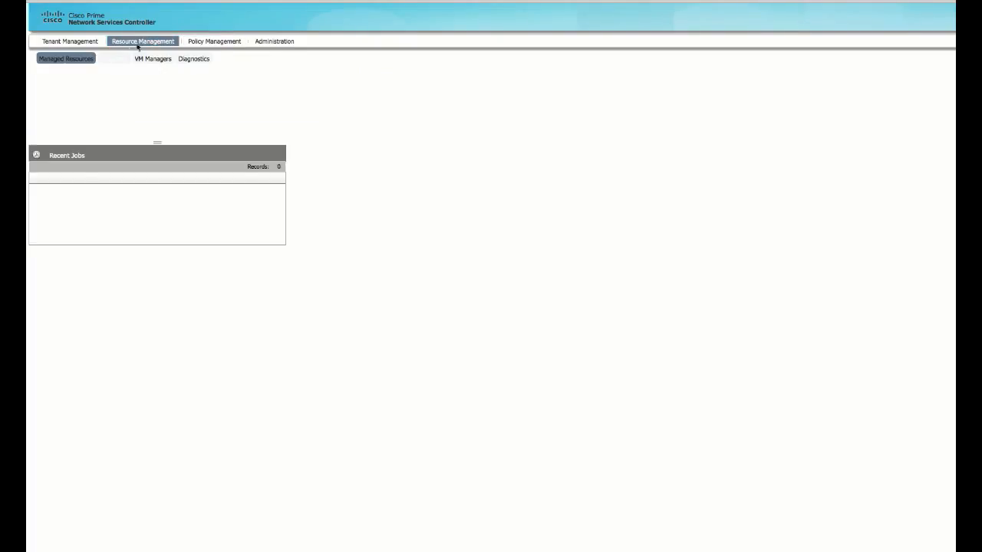
# Step: Go to Managed Resources, list icfCloud's network services, and select the Azure-iclink edge router at 10.1.1.105
pyautogui.click(115, 59)
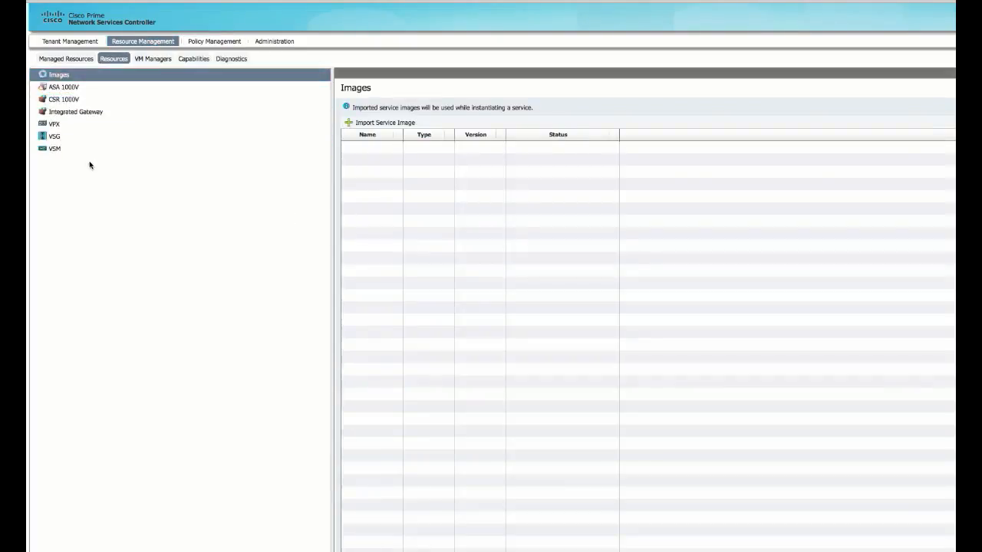
pyautogui.click(75, 60)
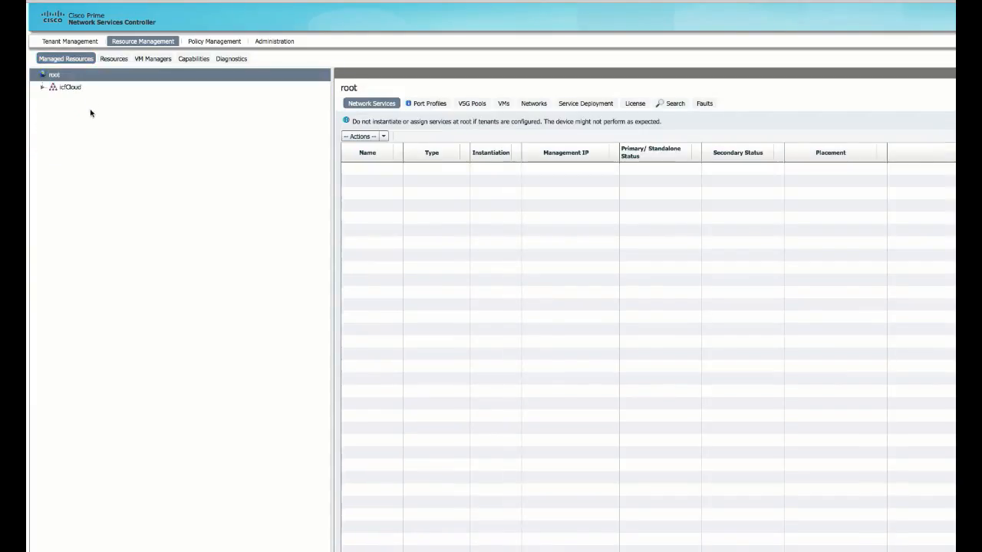
pyautogui.click(68, 87)
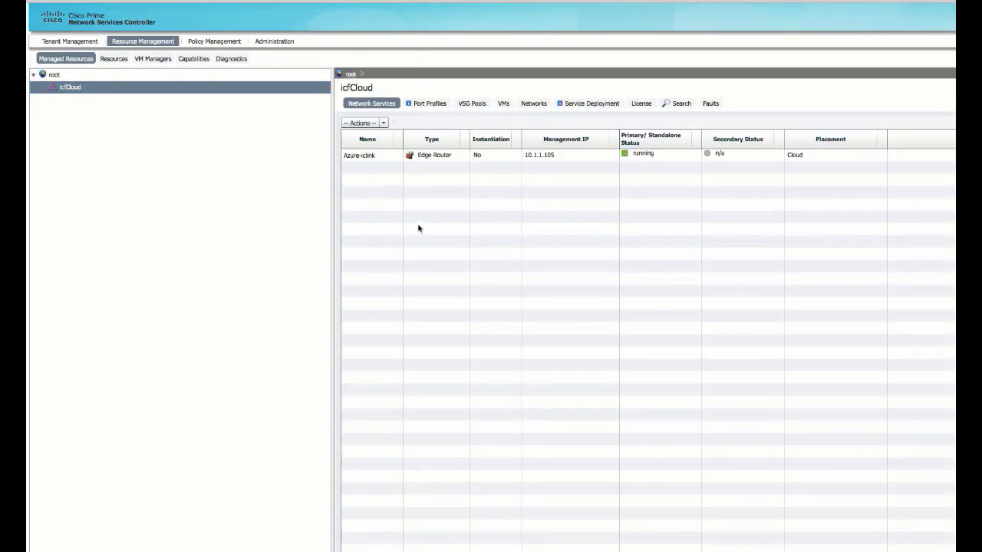
pyautogui.click(430, 158)
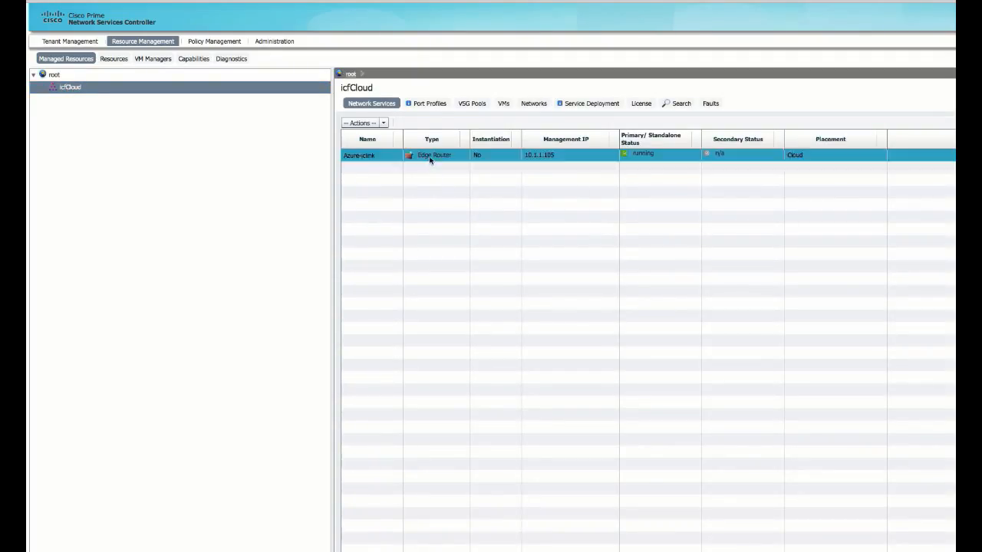
# Step: Review the Azure-iclink router's applied config status and its config-failure fault, then cancel out
pyautogui.click(414, 123)
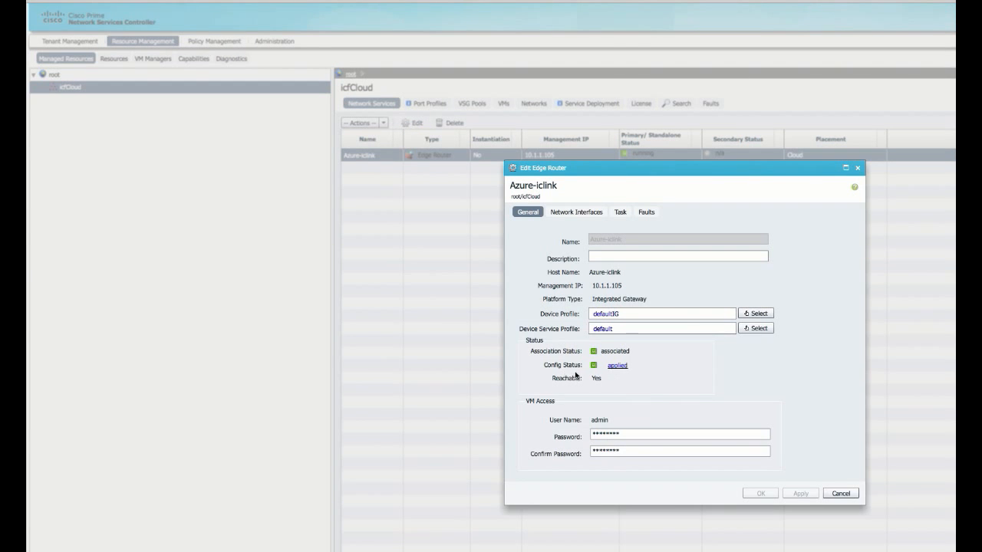
pyautogui.click(617, 365)
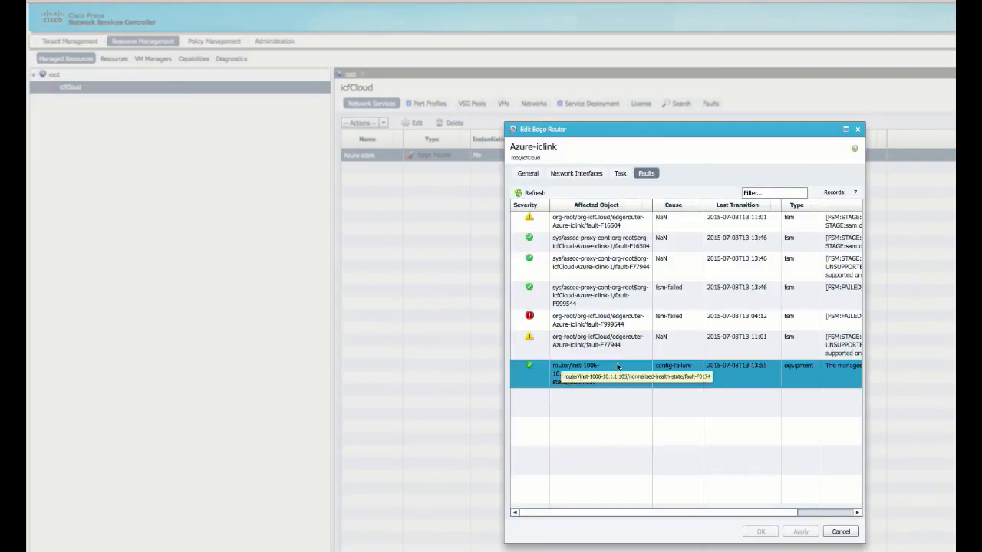
pyautogui.click(595, 386)
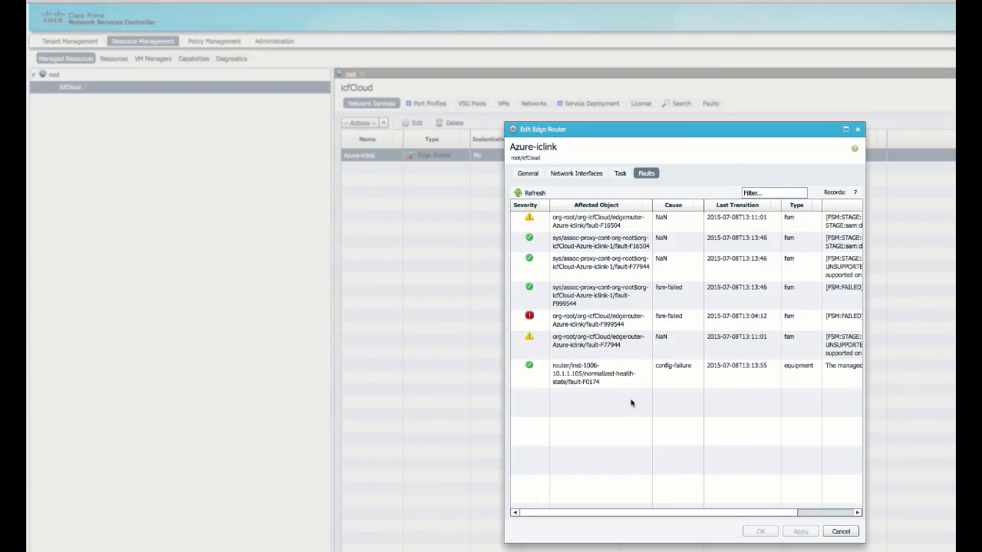
pyautogui.click(841, 530)
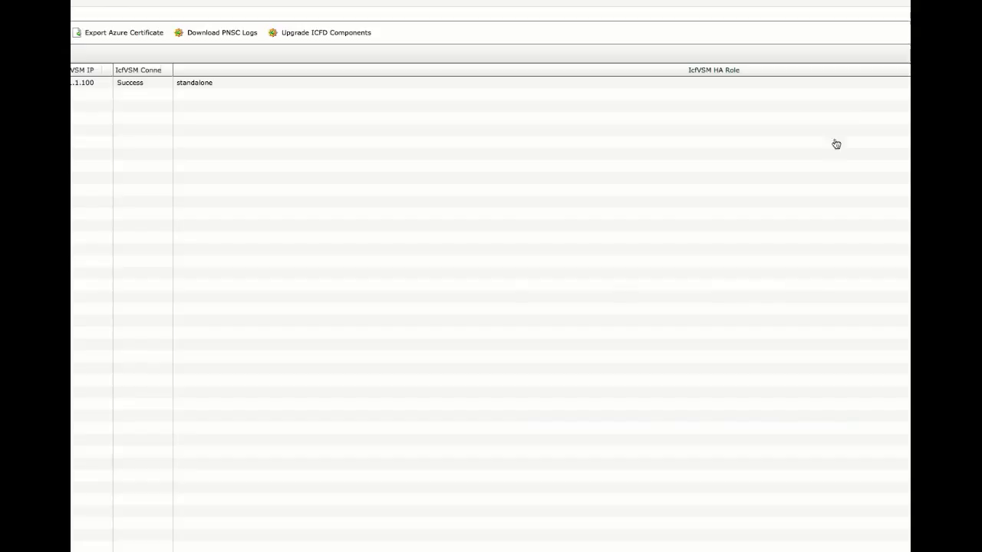